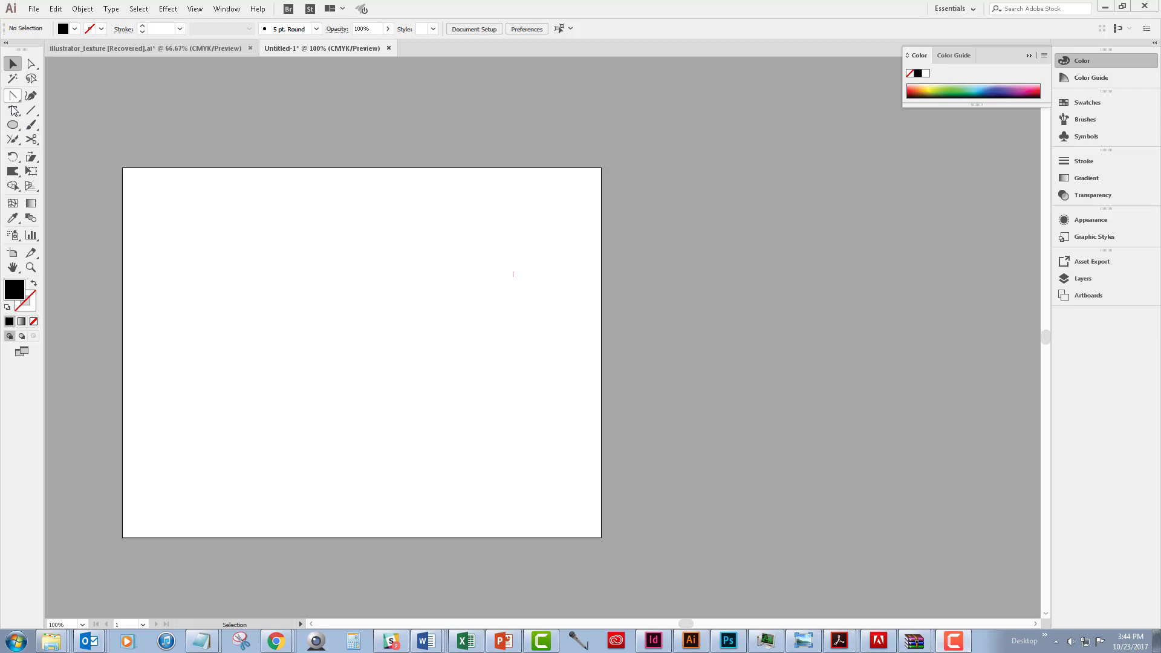
Step: Draw a tall black ellipse, about 166 × 253 pt, near the artboard centre
click(14, 126)
click(20, 130)
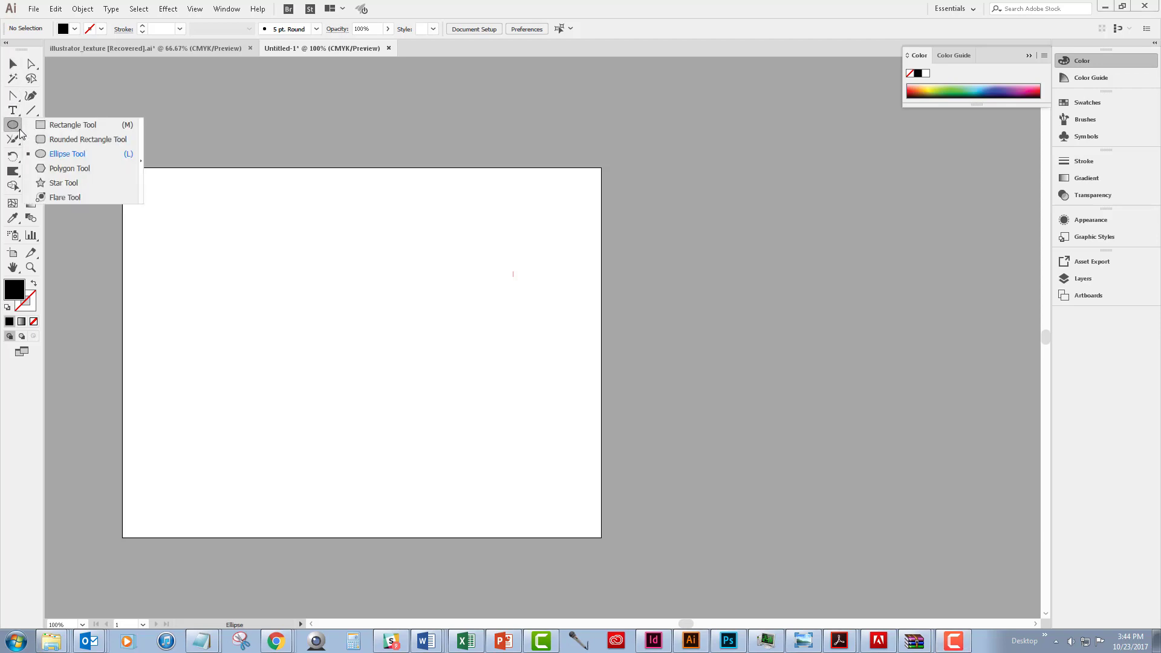
click(61, 154)
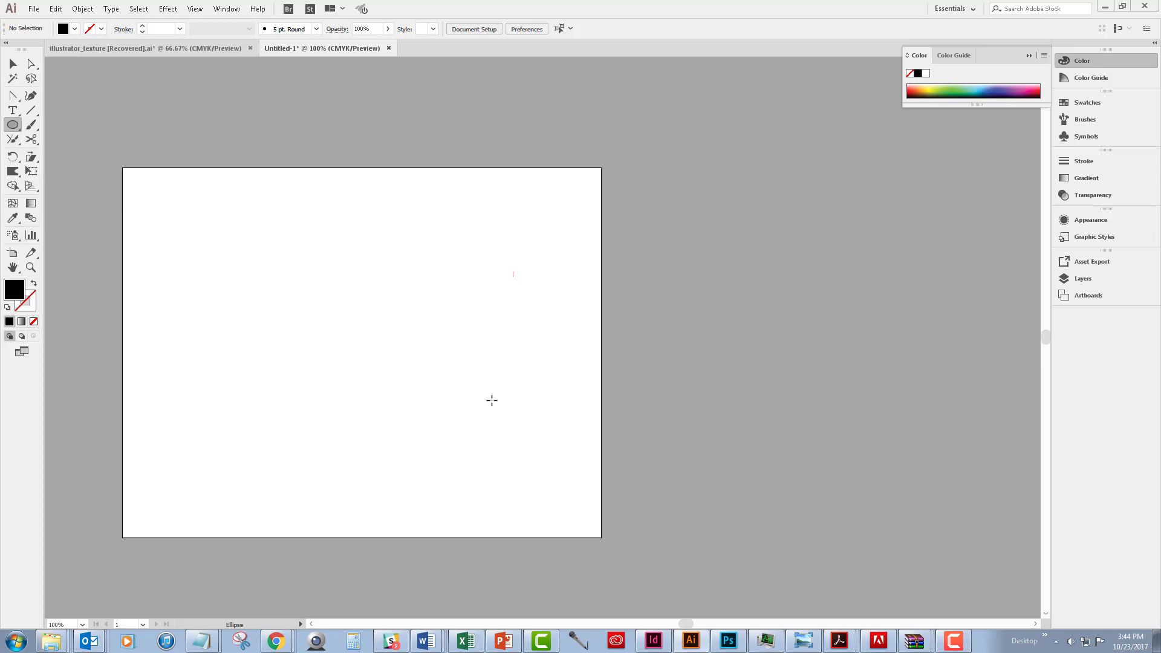
drag(348, 291, 449, 444)
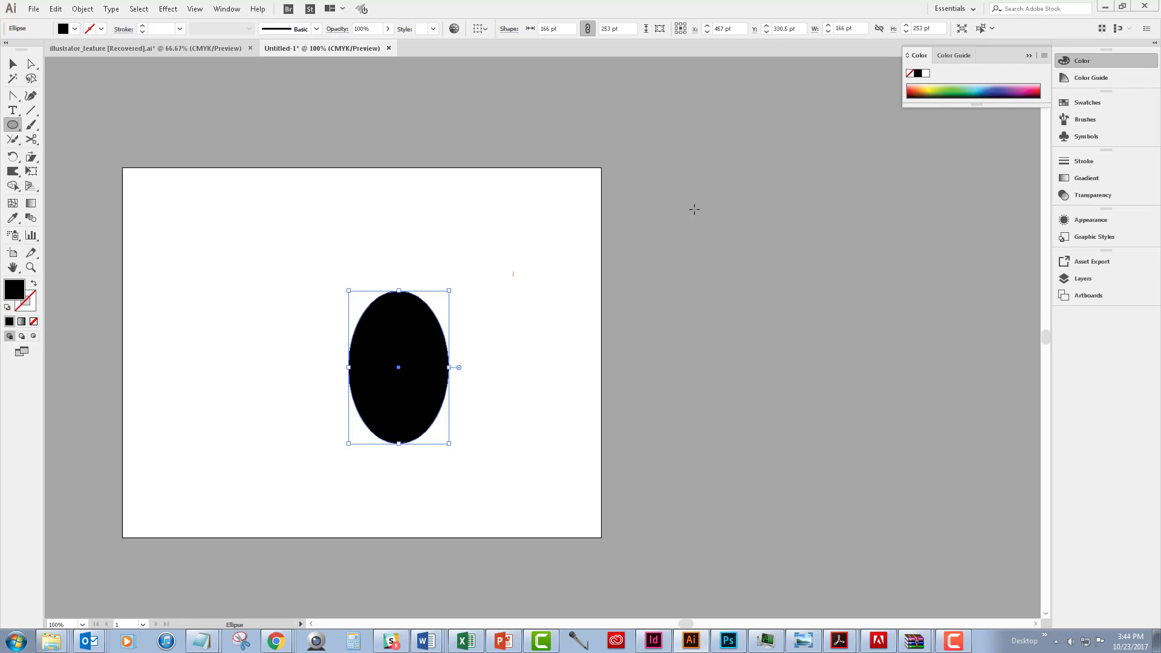
Step: Convert the ellipse's top and bottom anchors into sharp corners with the Anchor Point Tool
click(17, 100)
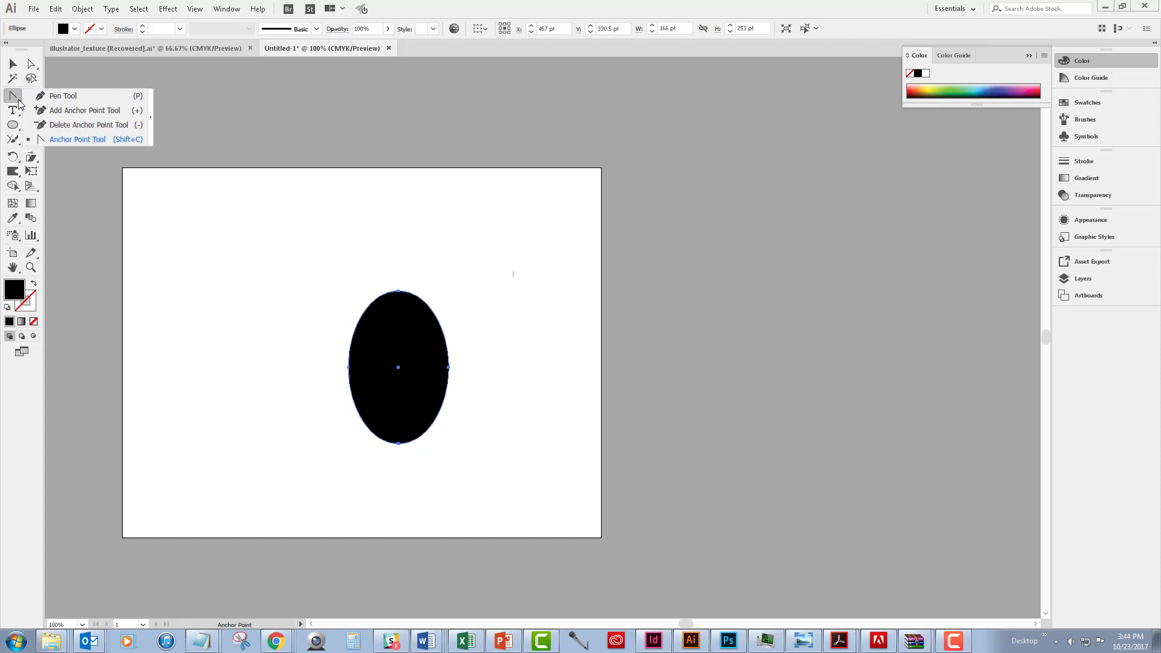
click(82, 140)
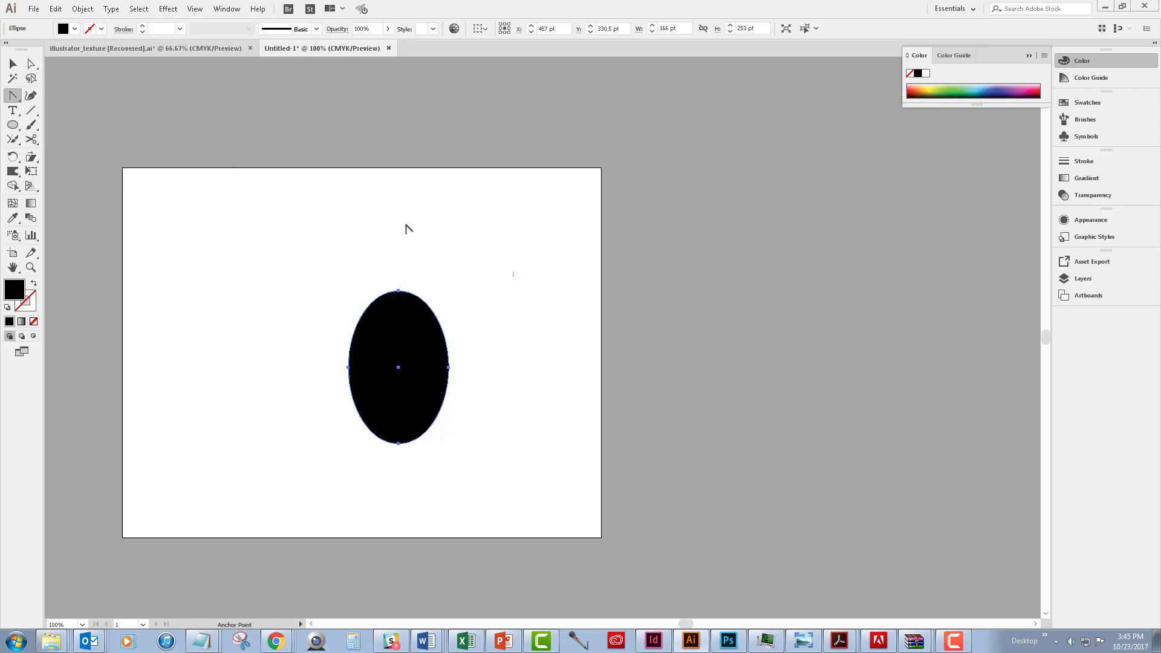
click(399, 292)
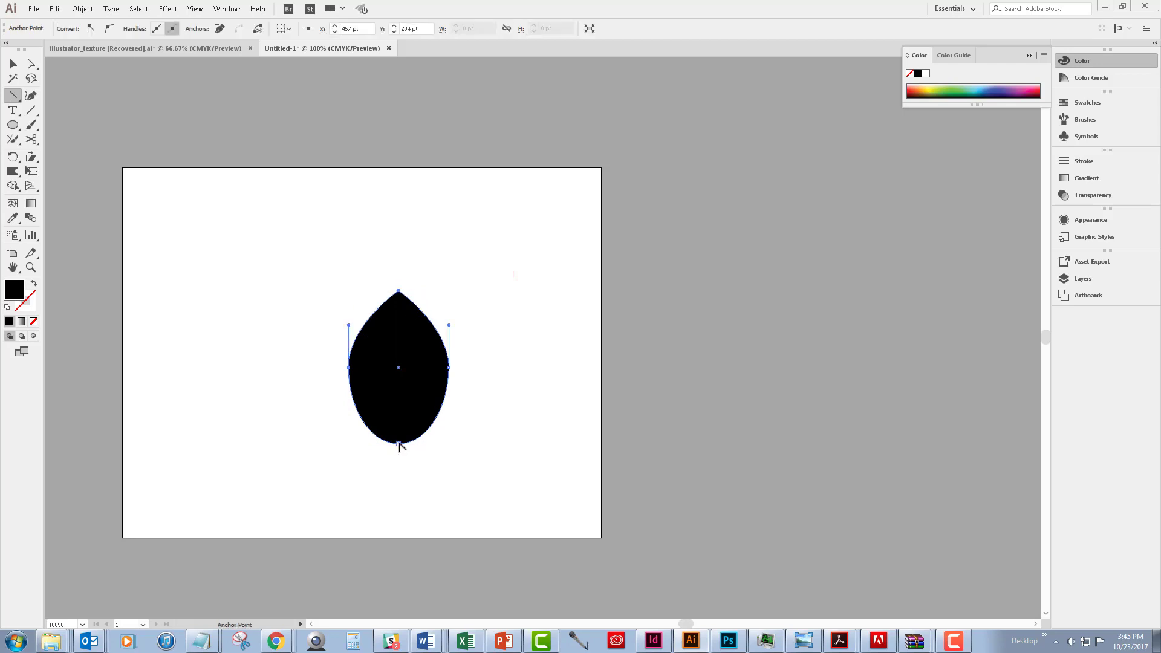
click(398, 444)
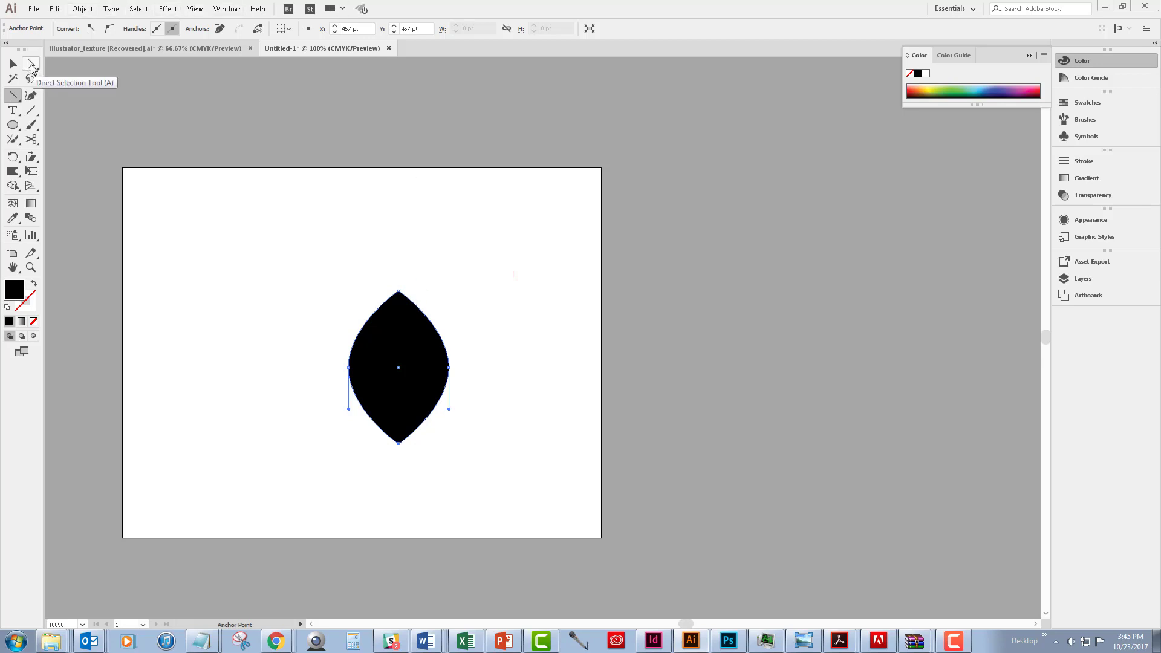
Step: Select all the lens's anchors and drag a live corner to round both tips to 29 pt
click(31, 65)
click(434, 284)
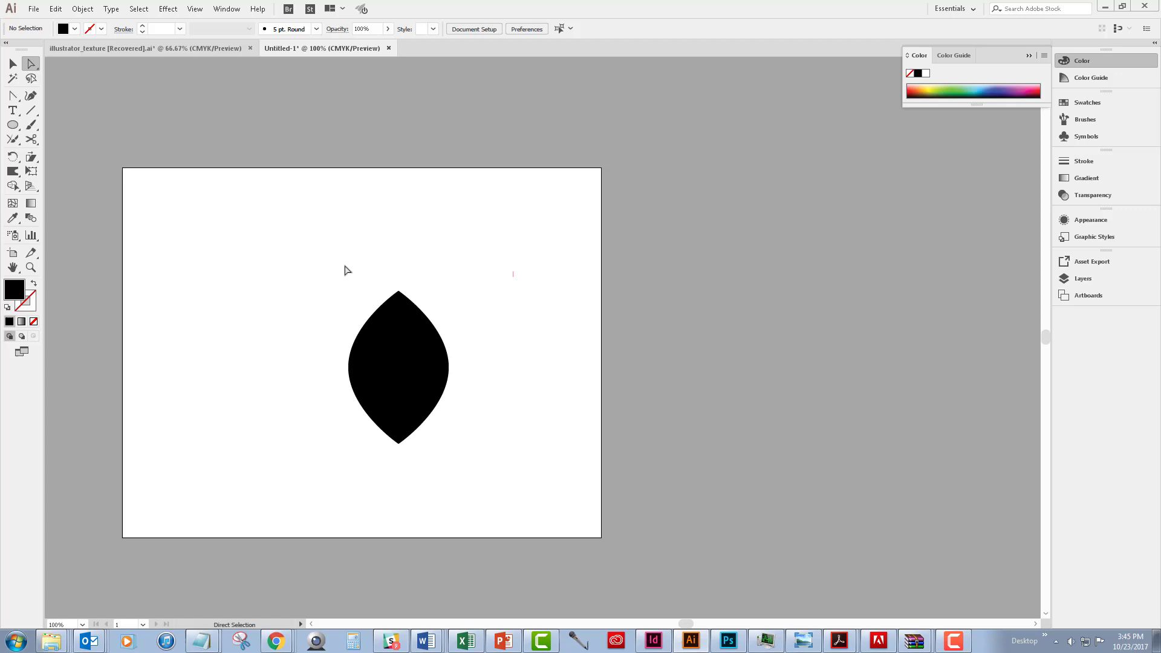
drag(332, 261, 464, 462)
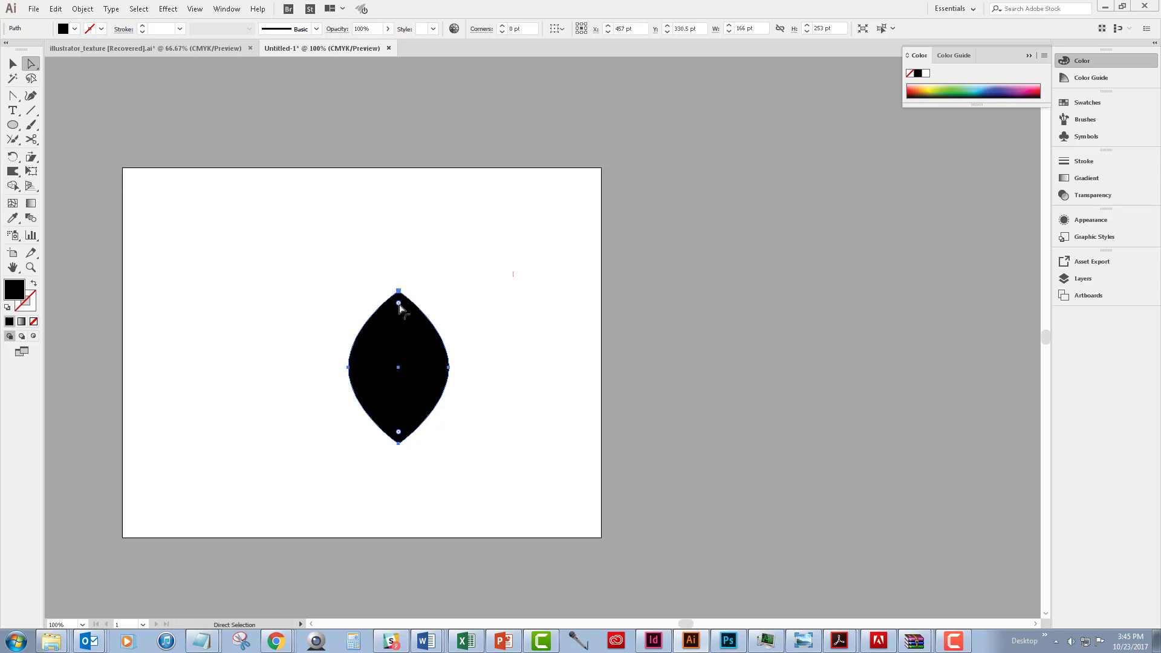
drag(400, 305, 399, 316)
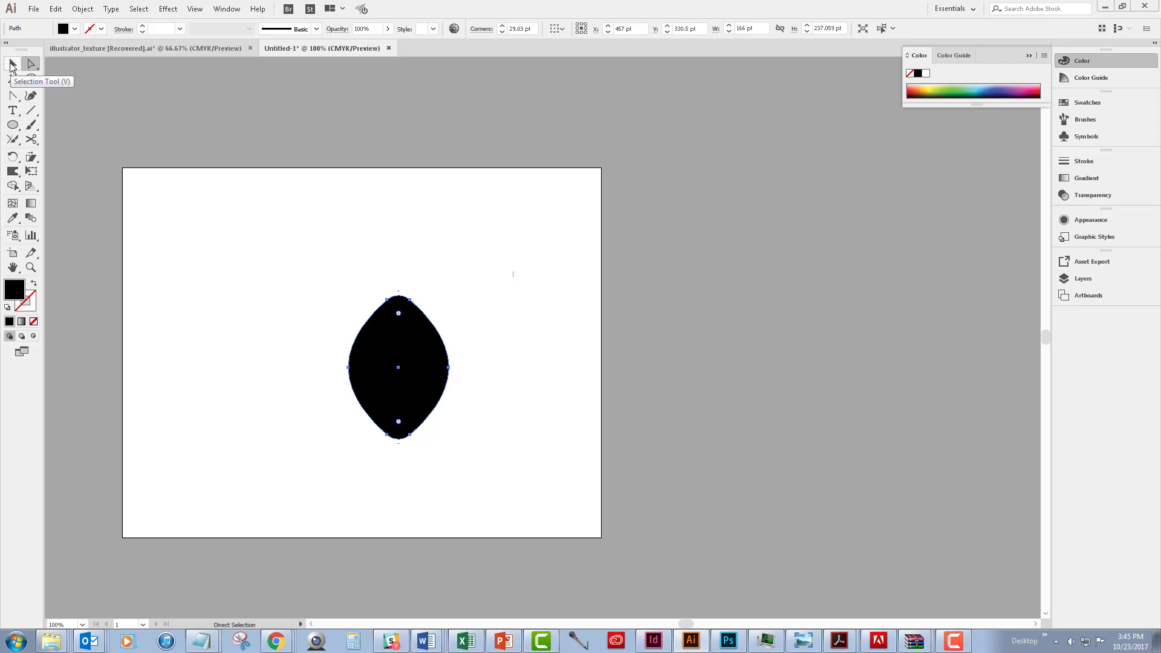
Step: Narrow the shape and rotate it 90° so the football lies horizontally, about 237 × 131 pt
click(12, 64)
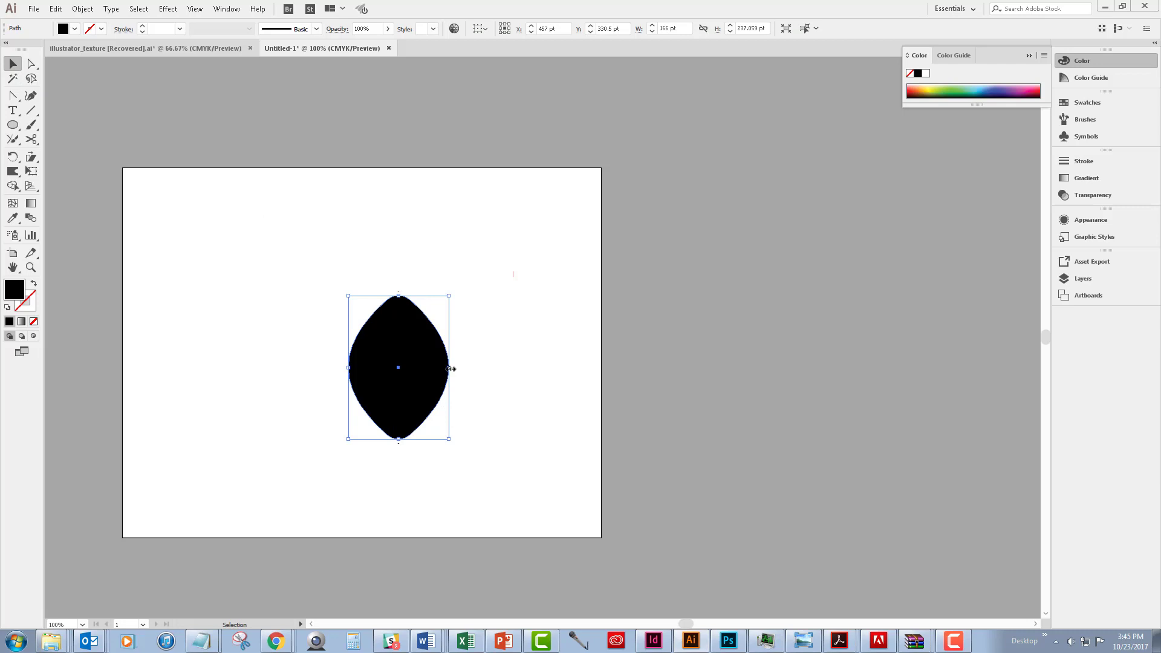
drag(451, 369, 427, 368)
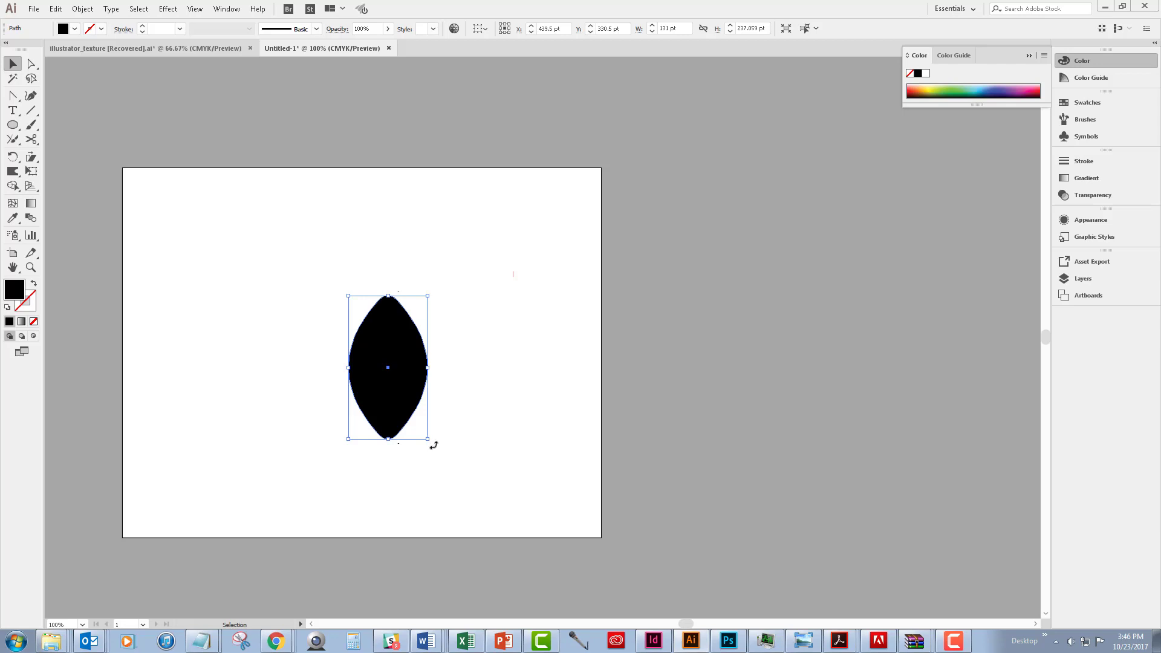
drag(433, 441, 475, 313)
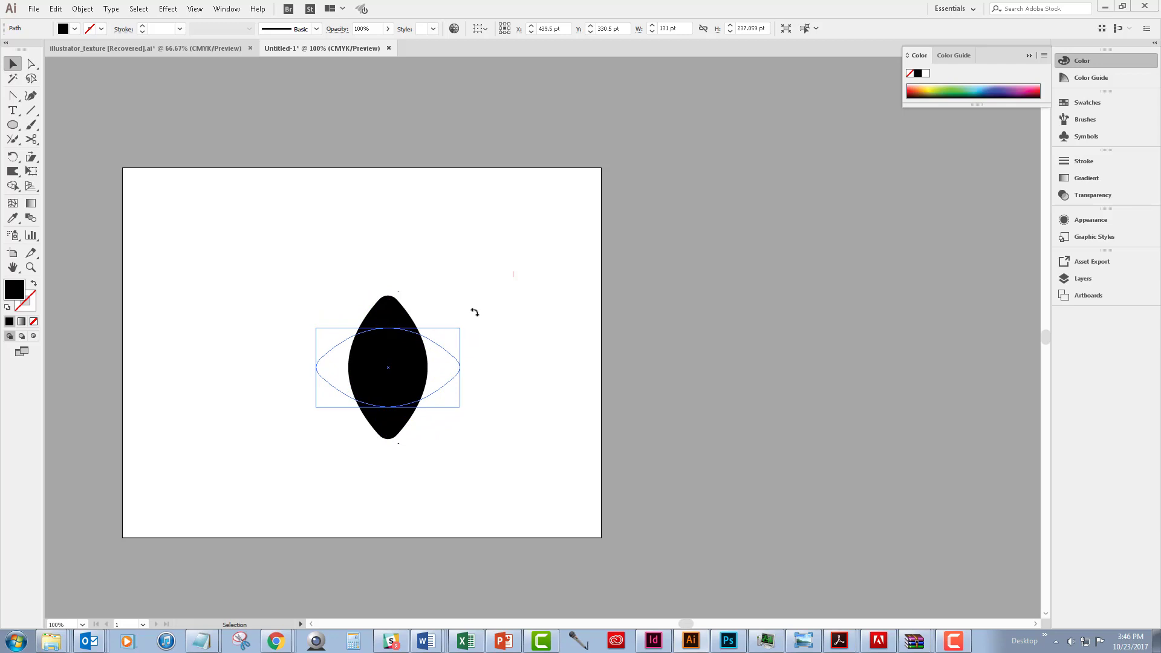
drag(475, 312, 476, 318)
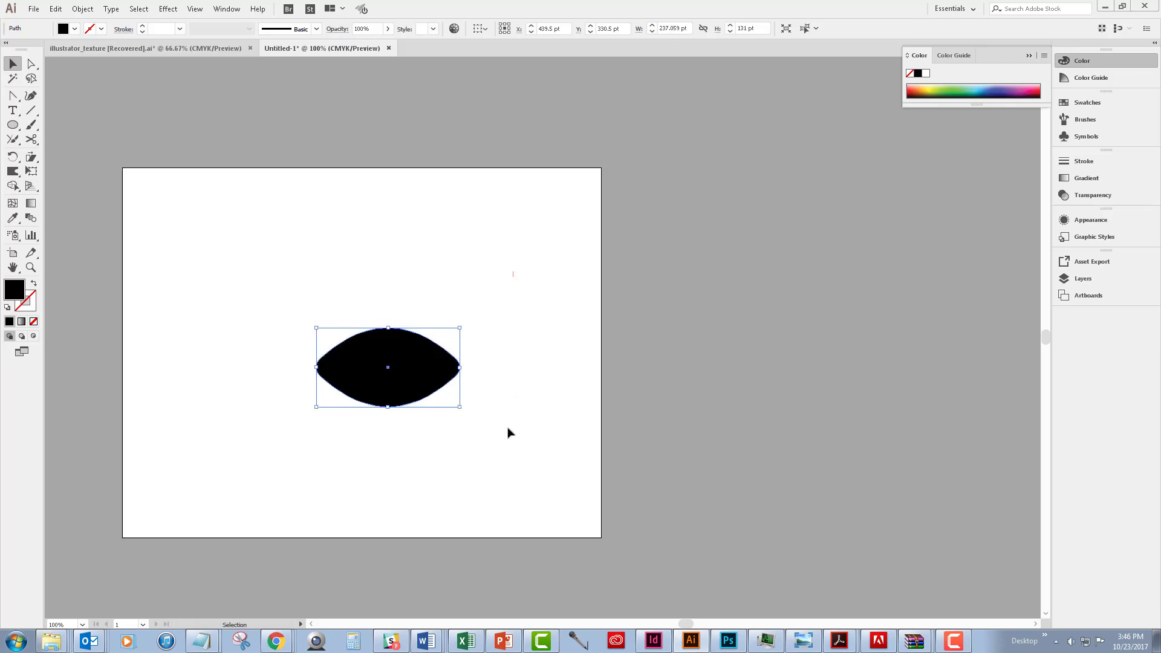
click(535, 455)
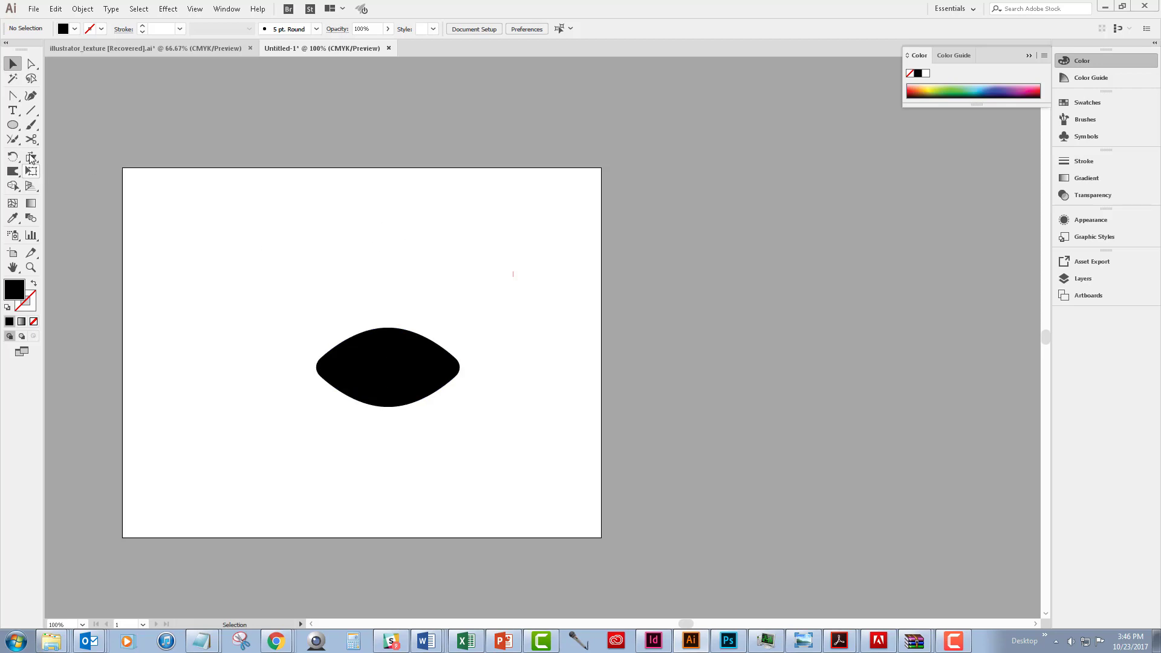
Step: Draw a 4 pt black horizontal line above the football, plus a short 24 pt vertical line
click(32, 111)
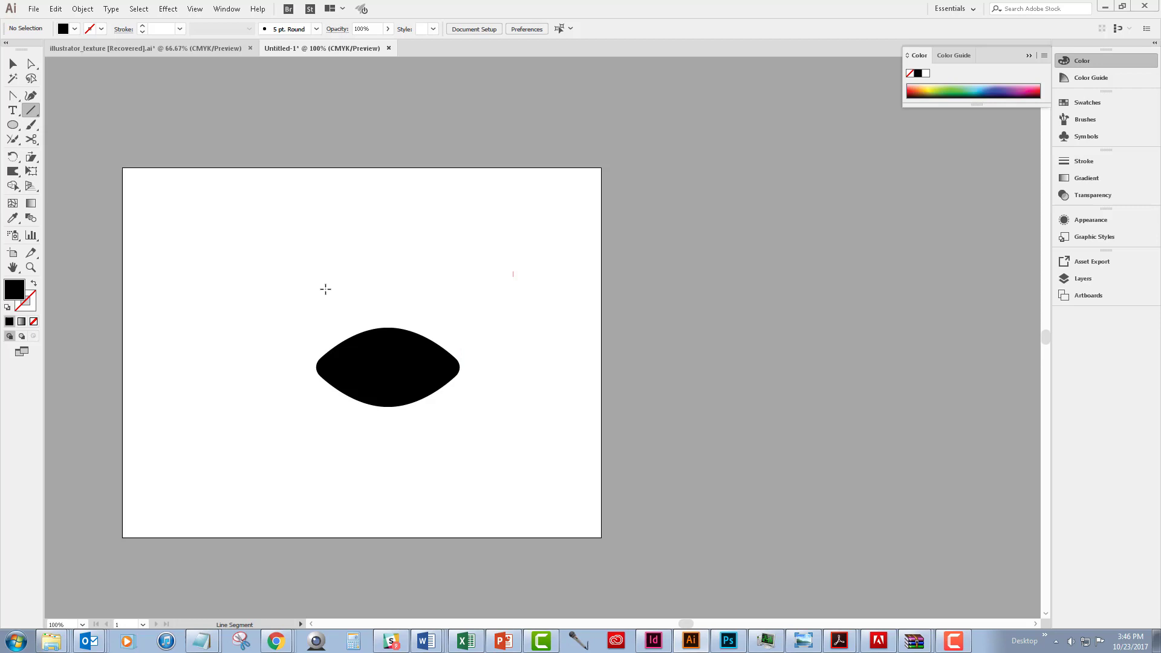
drag(326, 289, 412, 286)
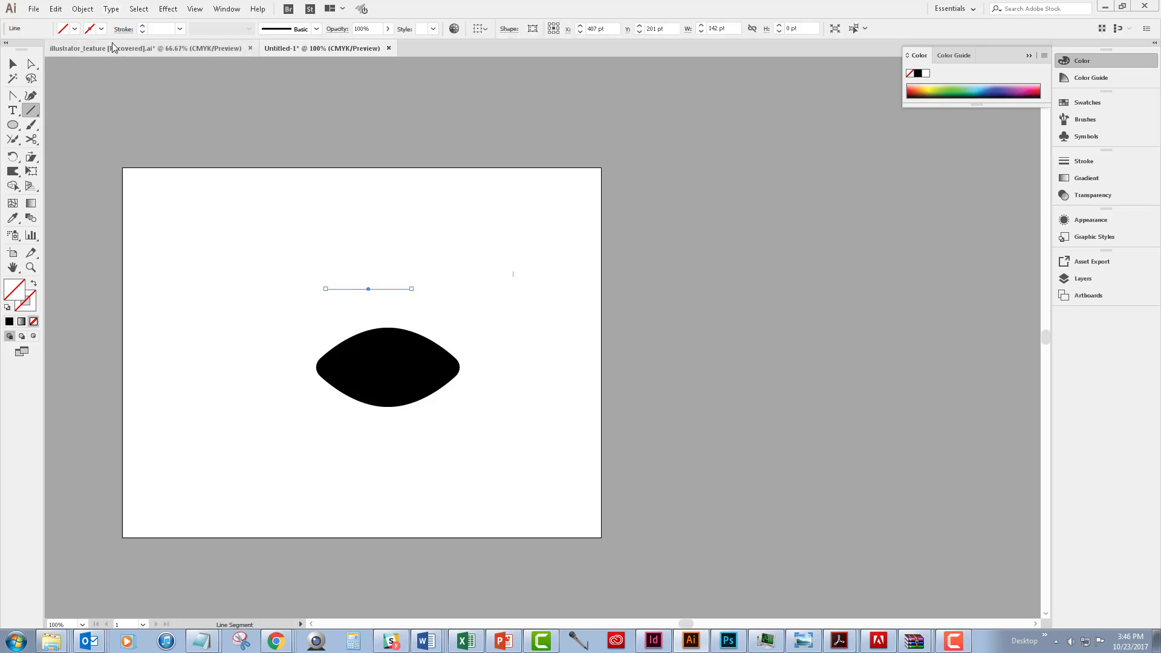
click(143, 26)
click(143, 27)
click(142, 27)
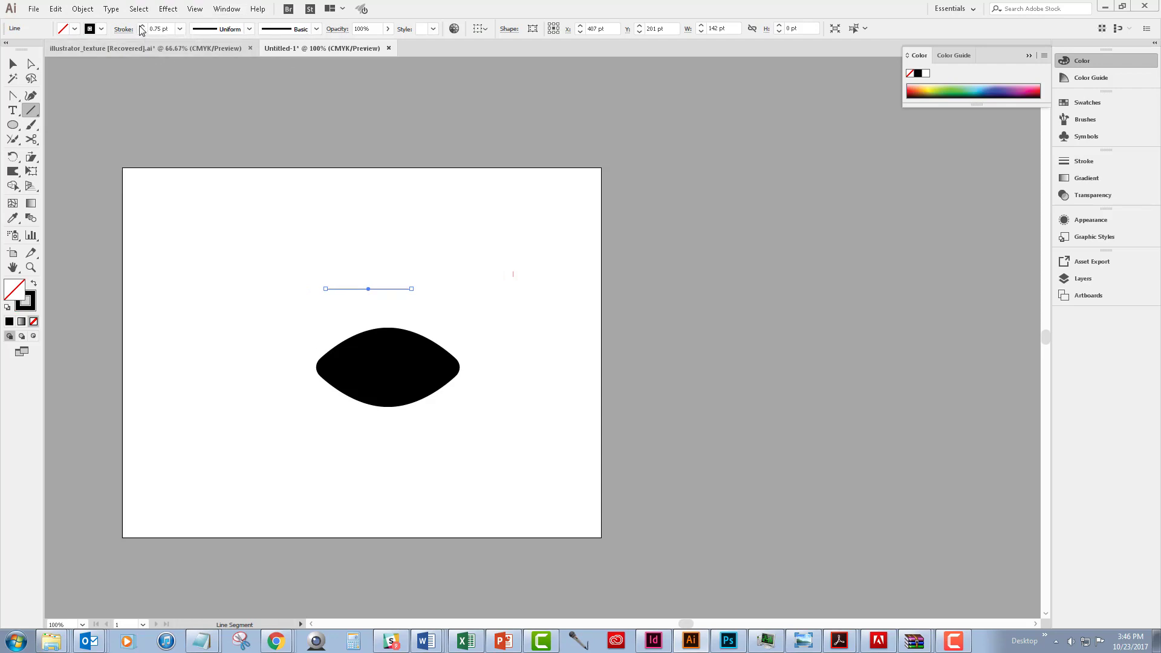
click(142, 27)
click(141, 26)
click(141, 27)
click(141, 26)
mouse_move(324, 266)
mouse_down()
mouse_move(325, 251)
mouse_move(304, 252)
mouse_move(321, 257)
mouse_up()
Step: Copy the vertical line rightward and repeat with Ctrl+D to make seven evenly spaced stitches
key(ctrl+equal)
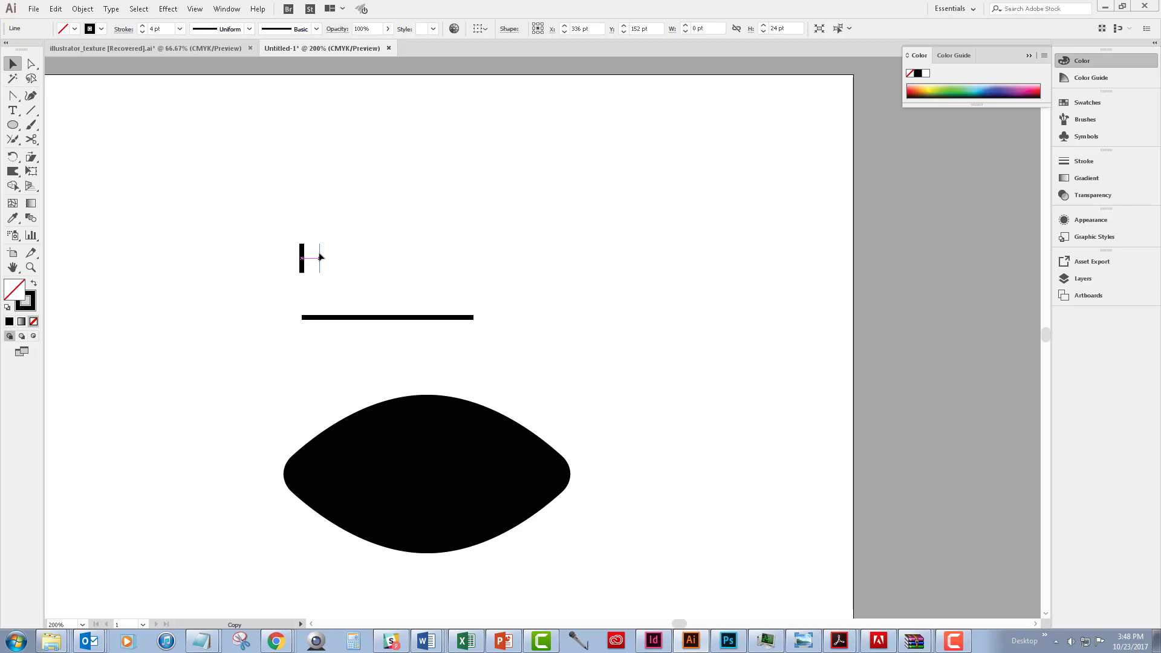
drag(320, 257, 322, 258)
key(a)
key(ctrl+d)
key(ctrl+d)
key(ctrl+d)
key(ctrl+d)
key(ctrl+d)
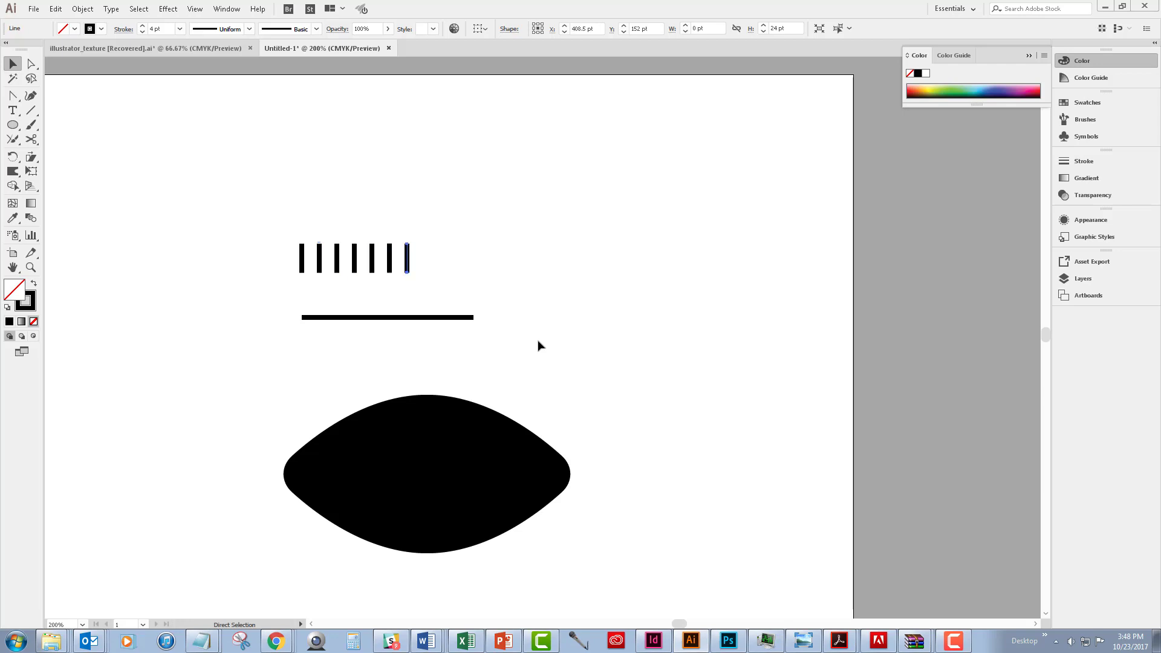
key(ctrl+d)
key(ctrl+d)
key(ctrl+d)
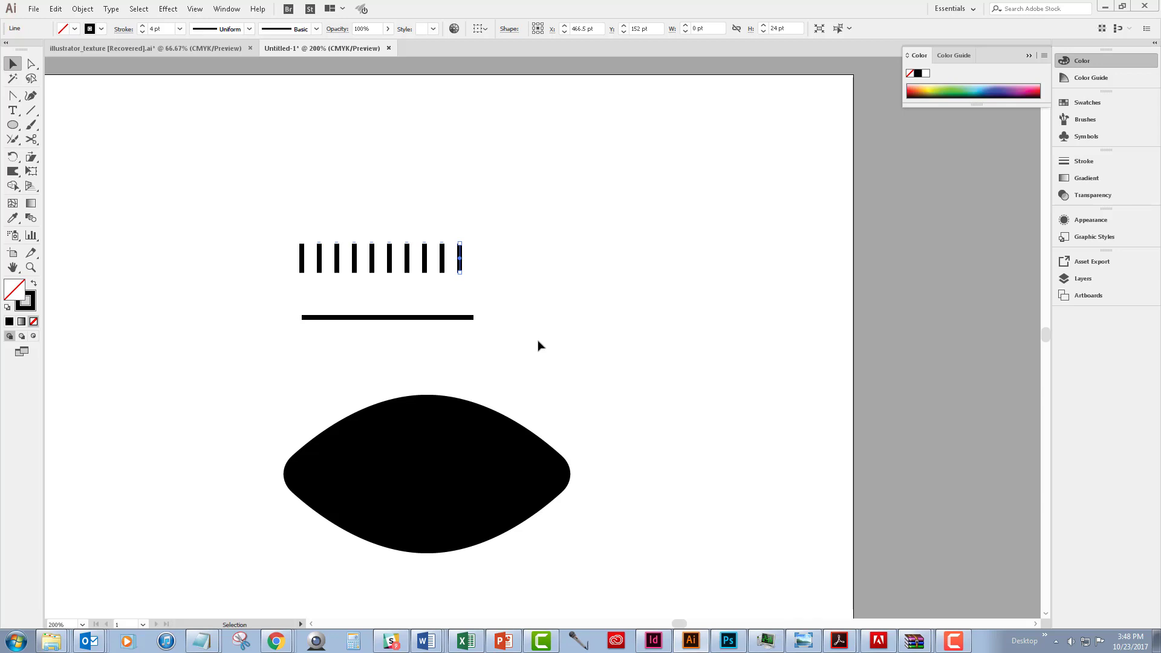
Step: Align the stitches and horizontal line on both centres into a 142 × 24 pt lace pattern
click(250, 193)
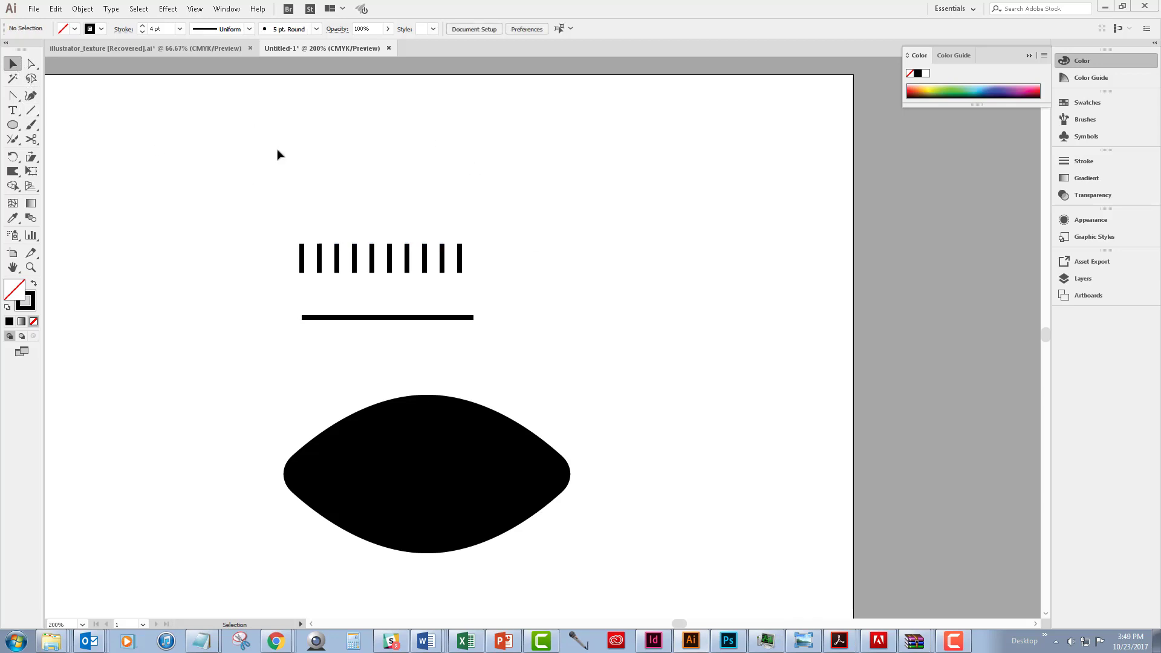
drag(285, 228, 484, 285)
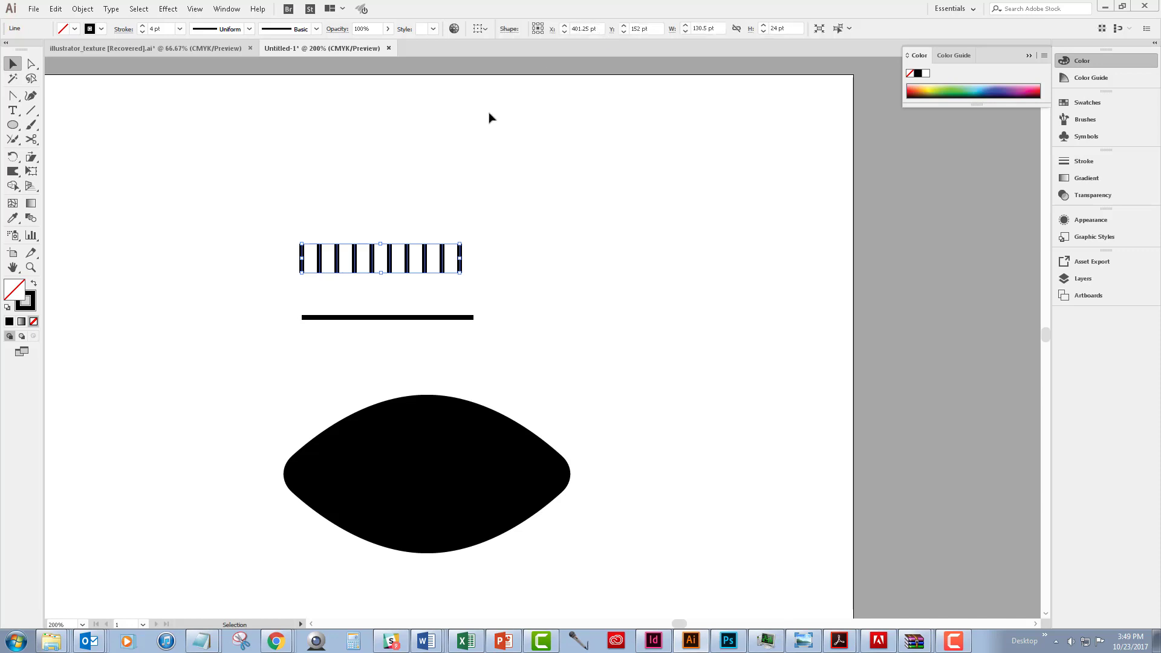
click(266, 237)
drag(275, 230, 485, 340)
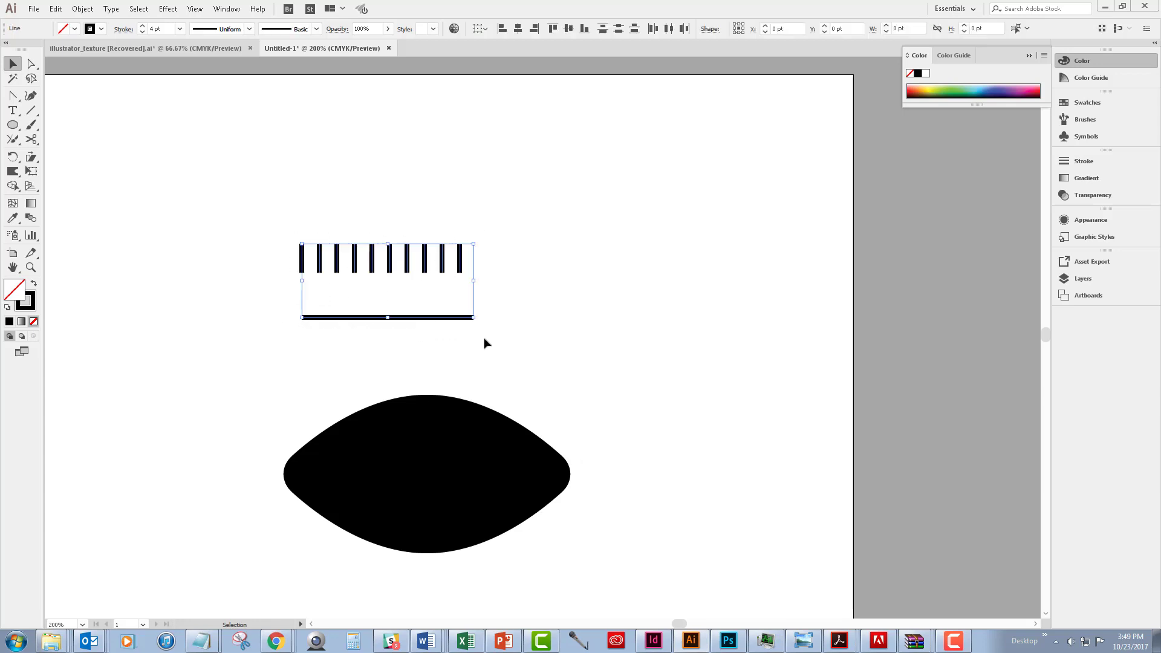
click(568, 29)
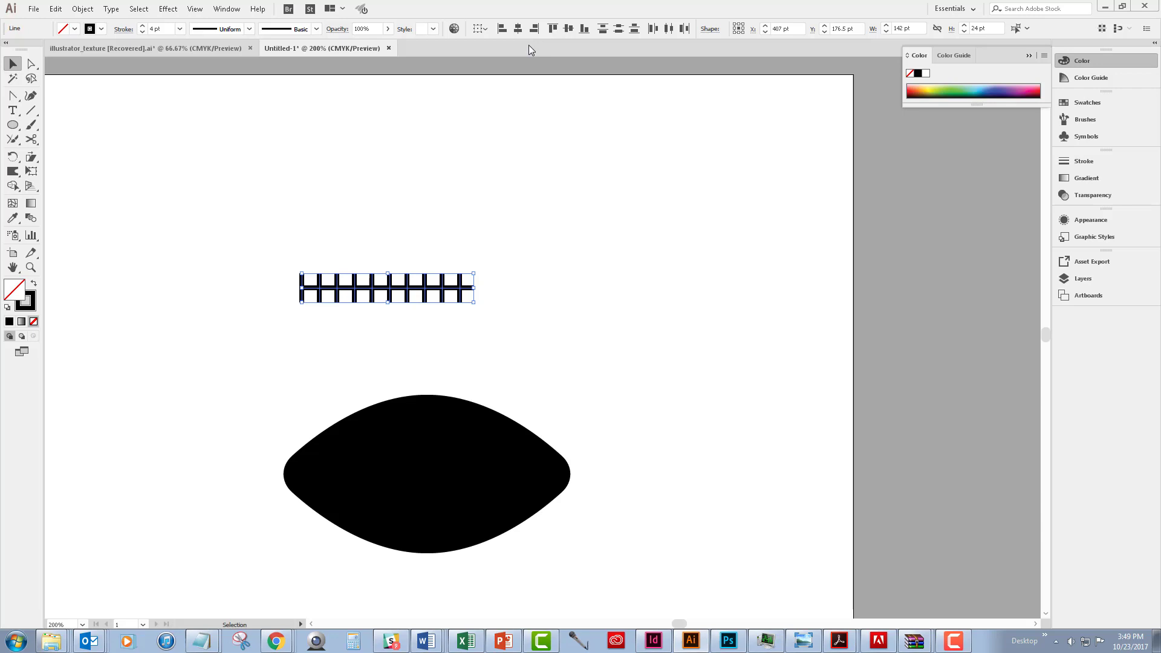
click(518, 30)
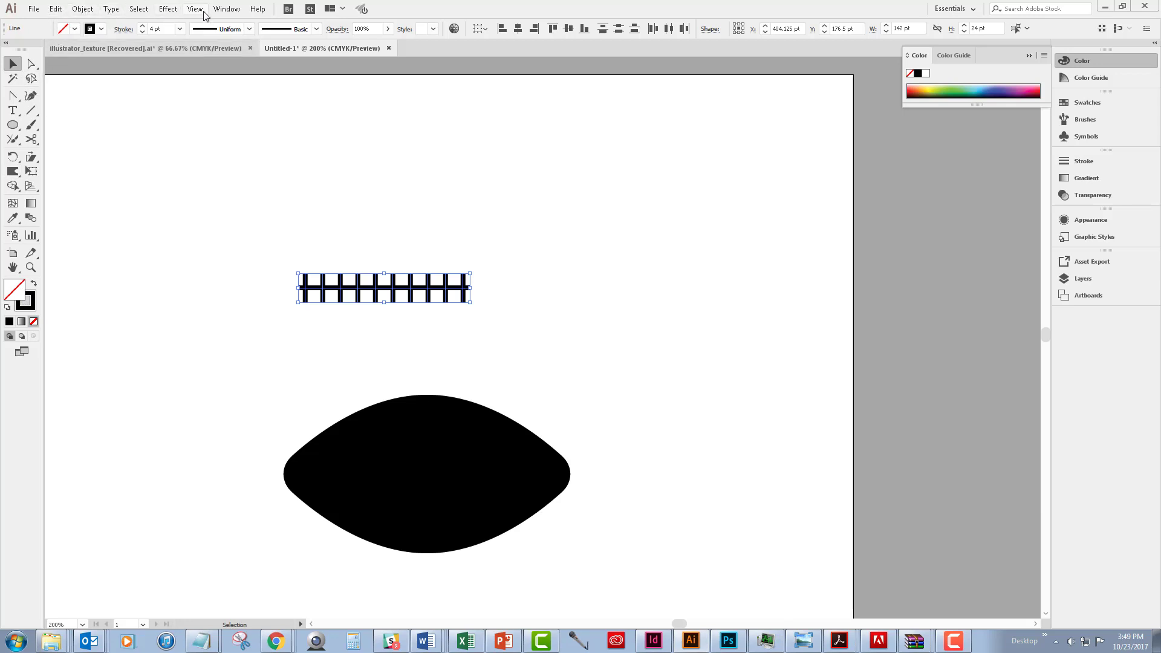
Step: Give the lace lines a white stroke and move them across the middle of the football
click(101, 30)
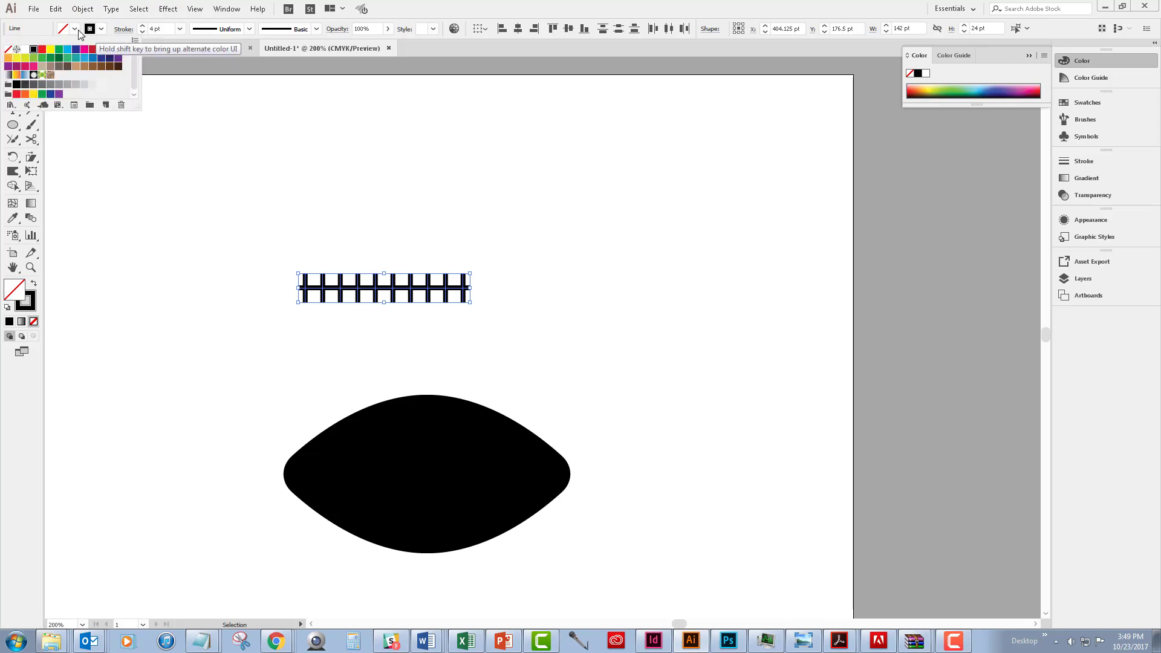
click(24, 50)
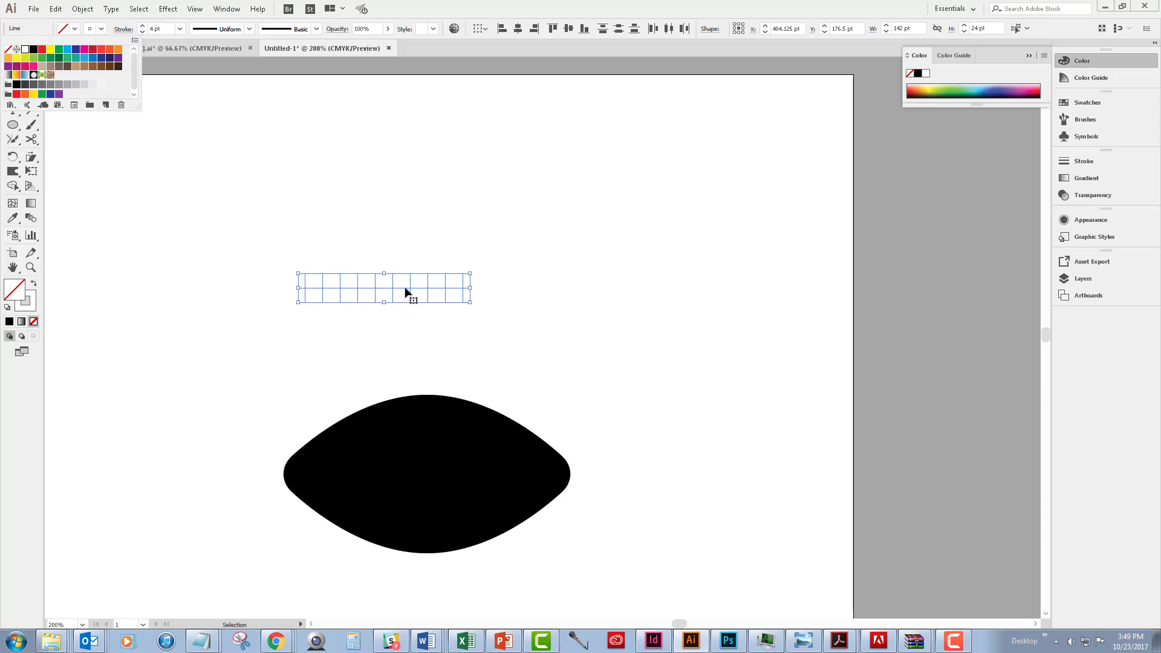
click(407, 293)
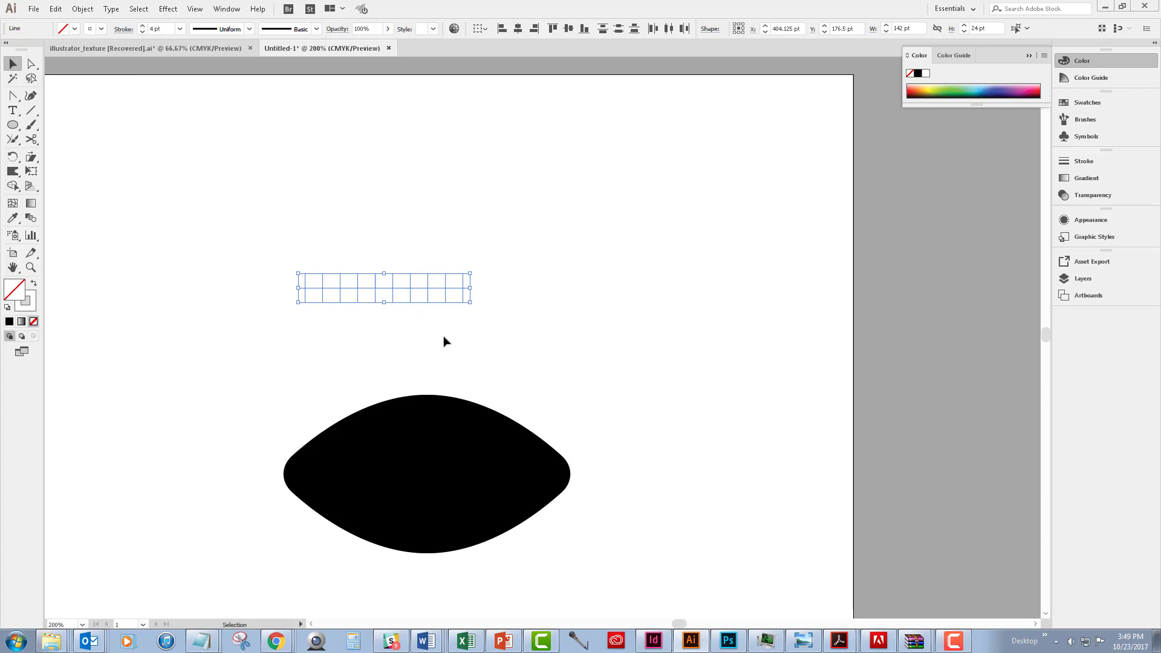
drag(428, 303, 470, 489)
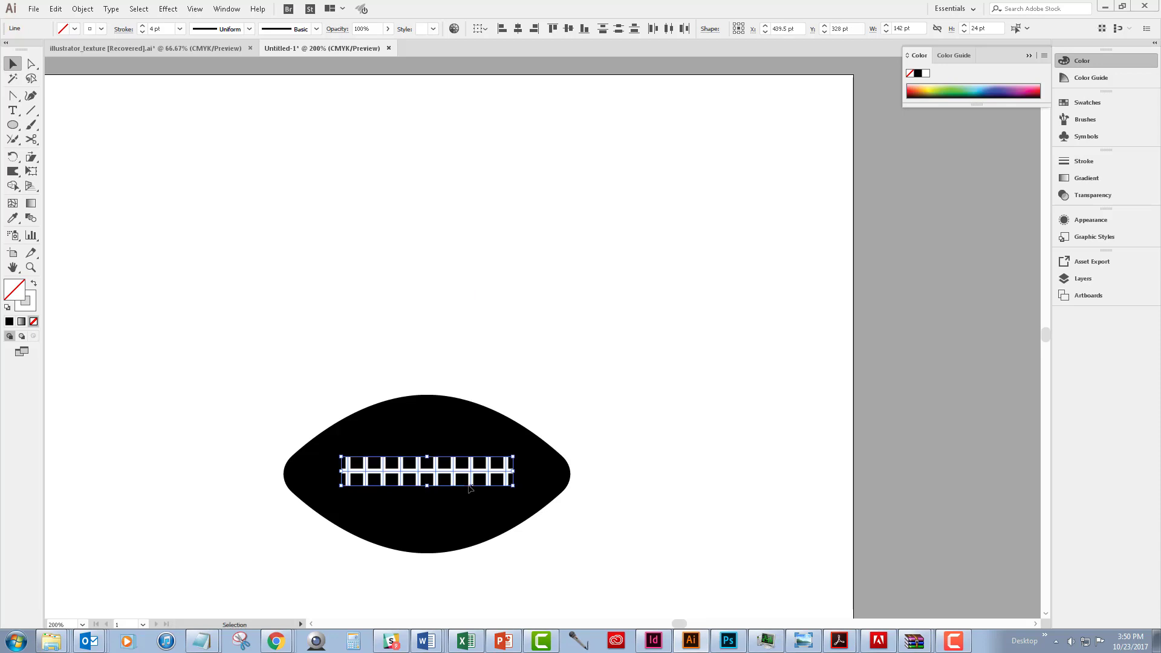
Step: Group the football with its white stitches and move the group up and left
click(629, 466)
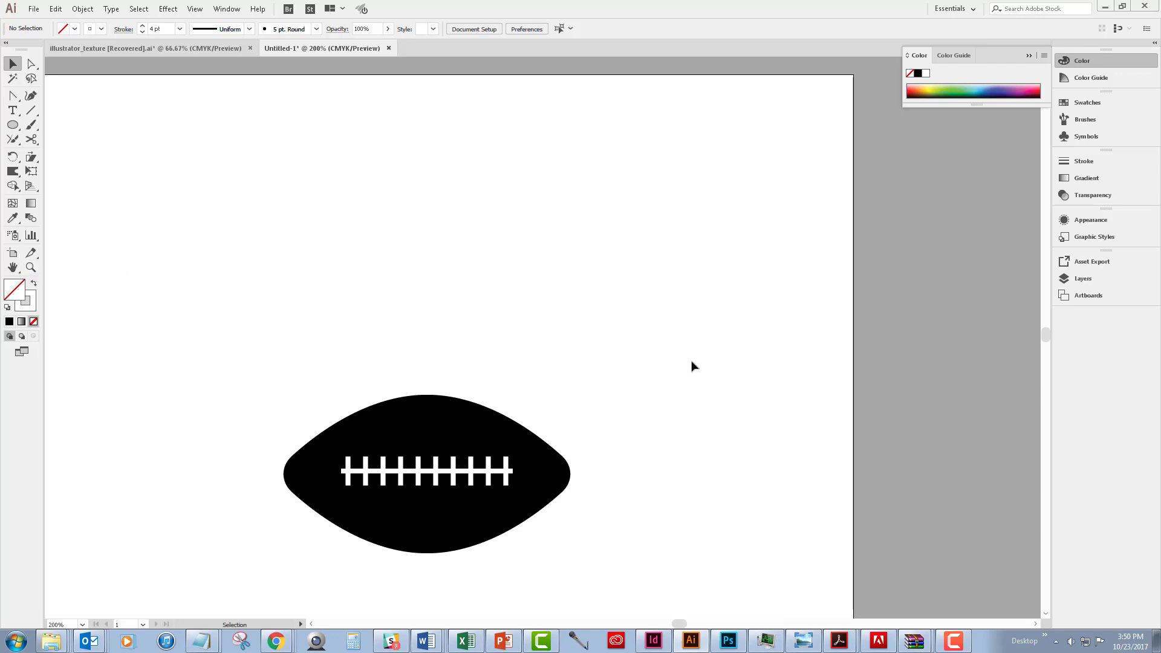
scroll(693, 367, down, 2)
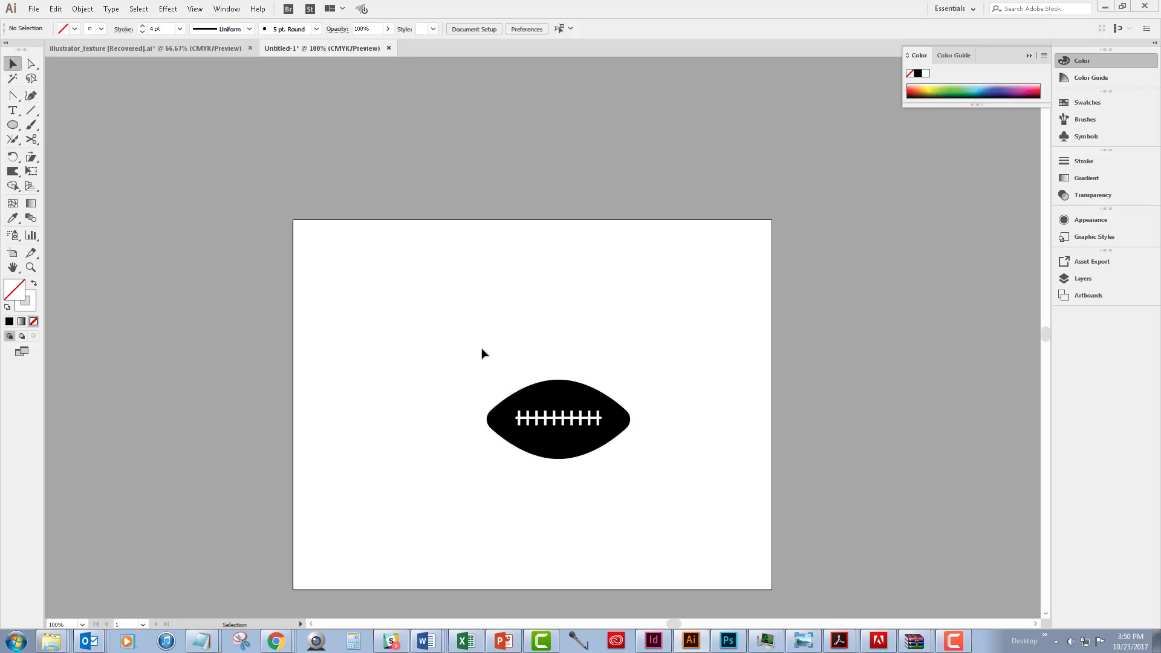
drag(477, 352, 663, 482)
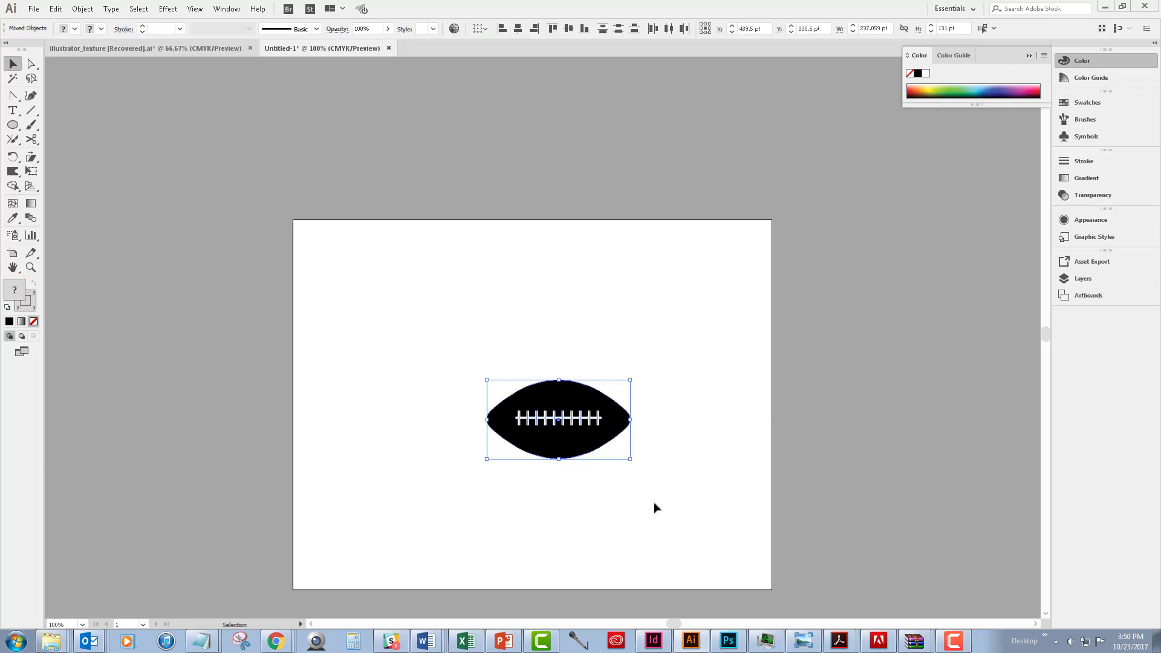
key(a)
key(v)
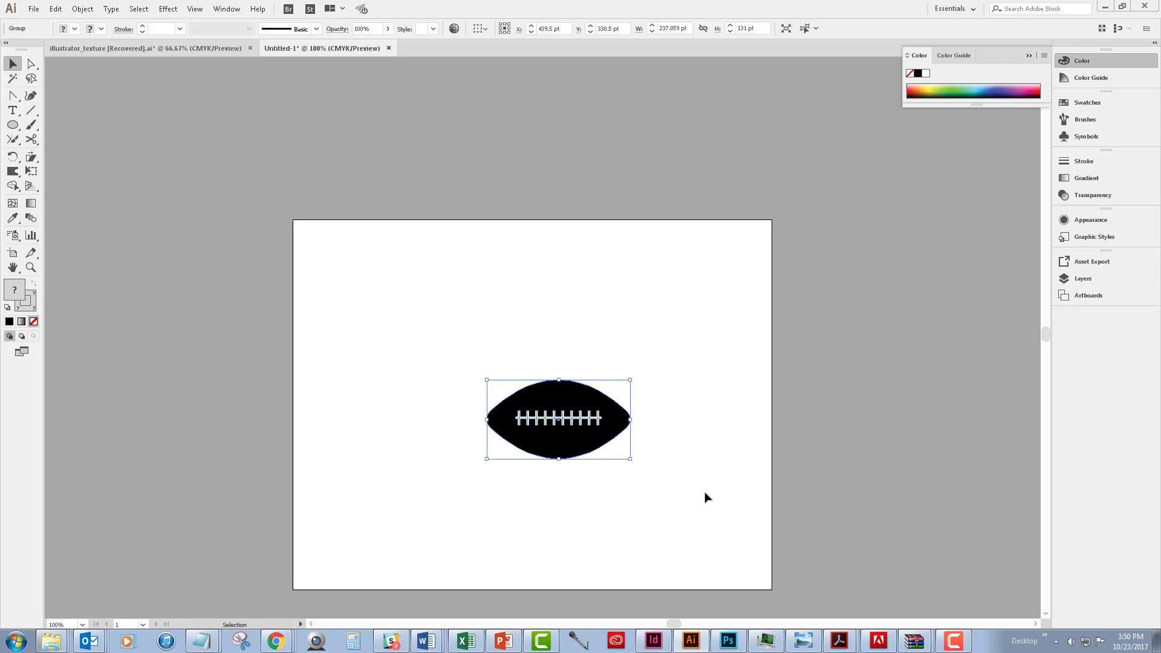
drag(598, 453, 566, 413)
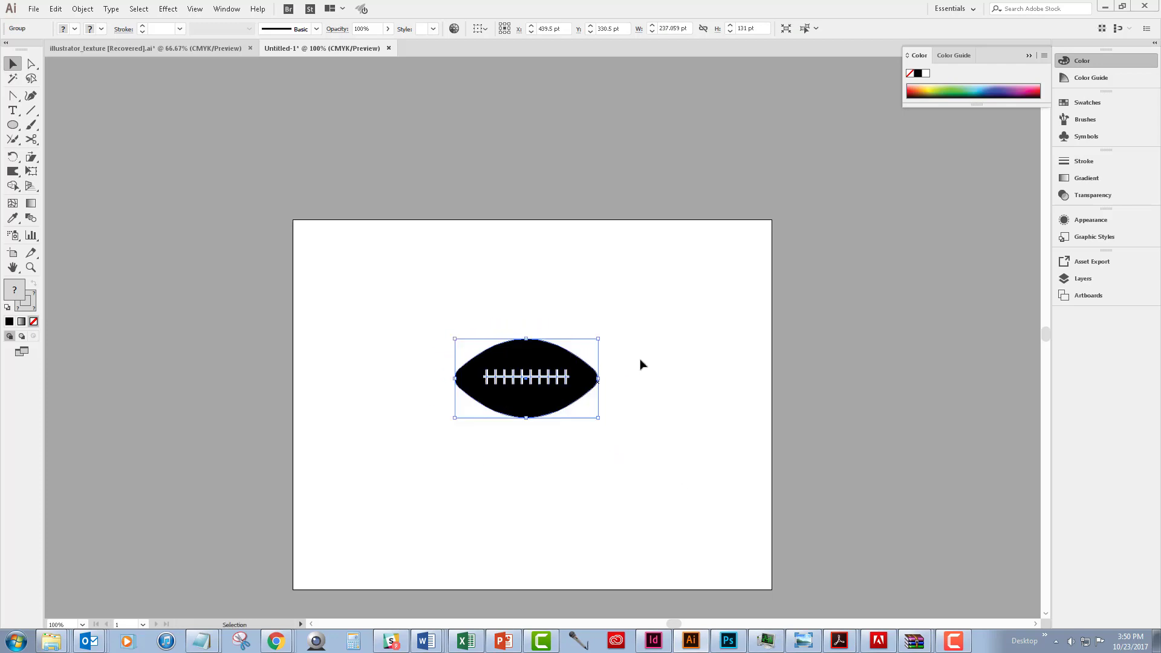
click(735, 376)
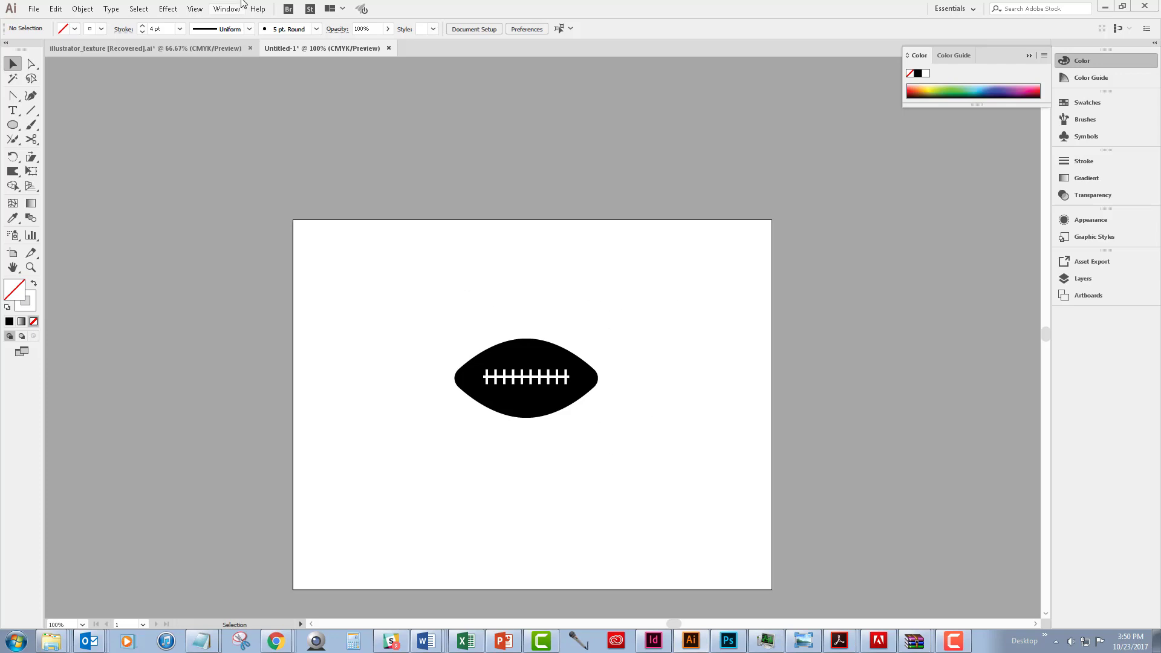
Step: Reset colours to black fill with no stroke and draw a text box above the football
key(shift+x)
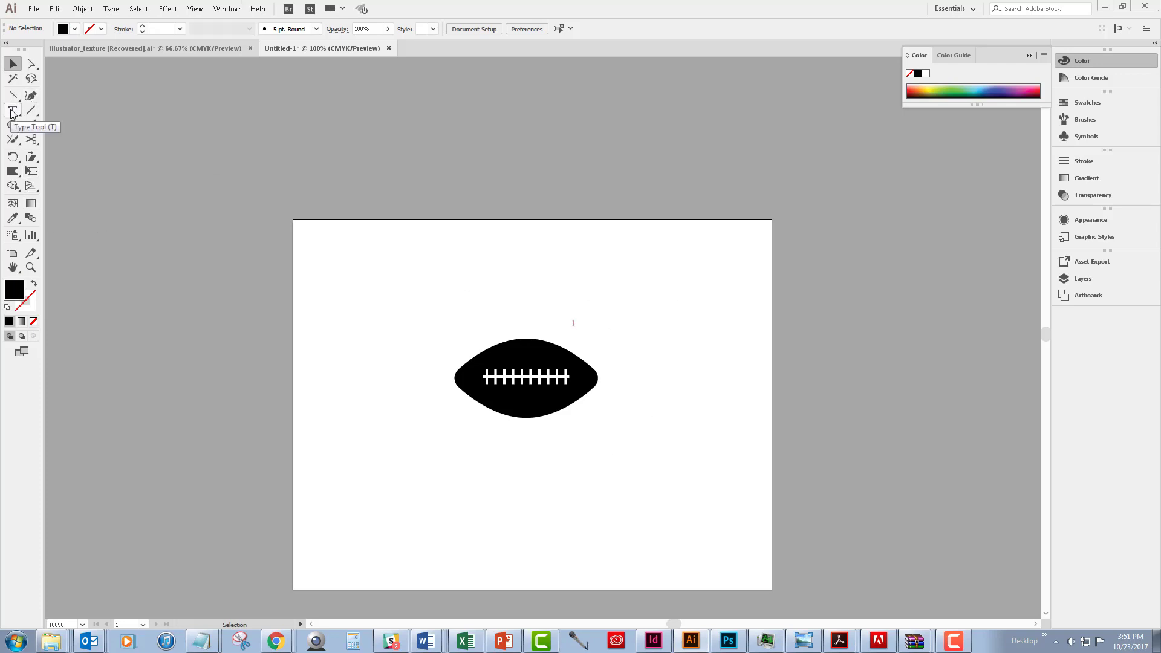
click(12, 112)
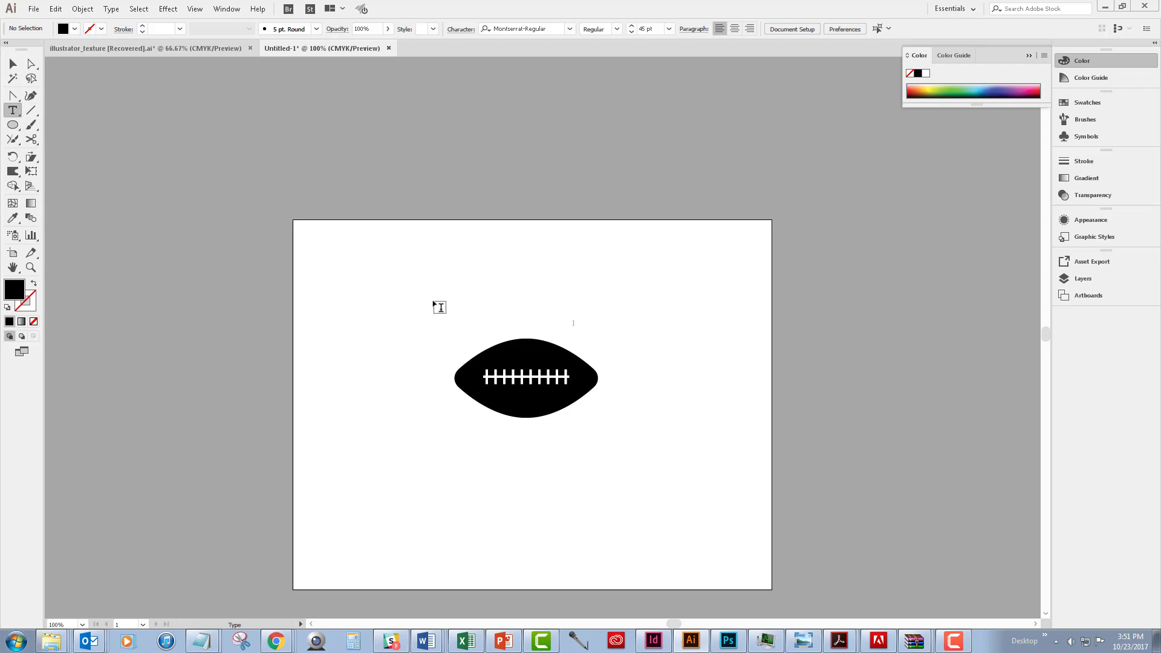
drag(434, 303, 618, 324)
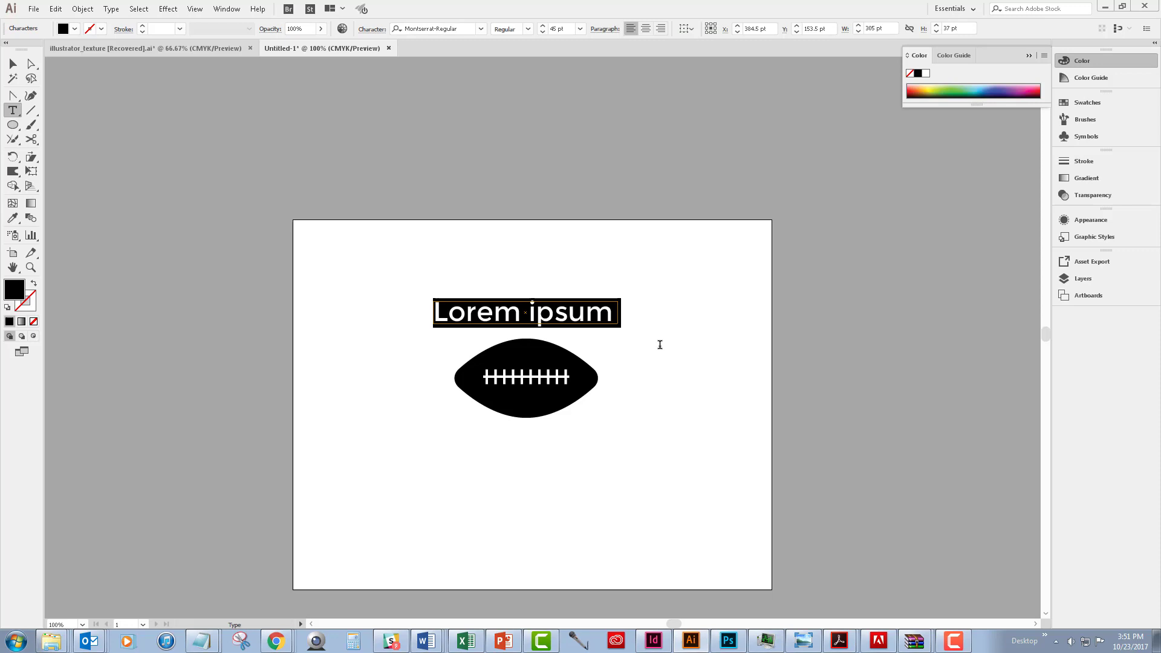
Step: Set the font size to 31 pt and enter the text 'Friday Football'
click(543, 32)
click(542, 32)
click(543, 32)
click(543, 33)
click(543, 32)
click(543, 32)
click(543, 32)
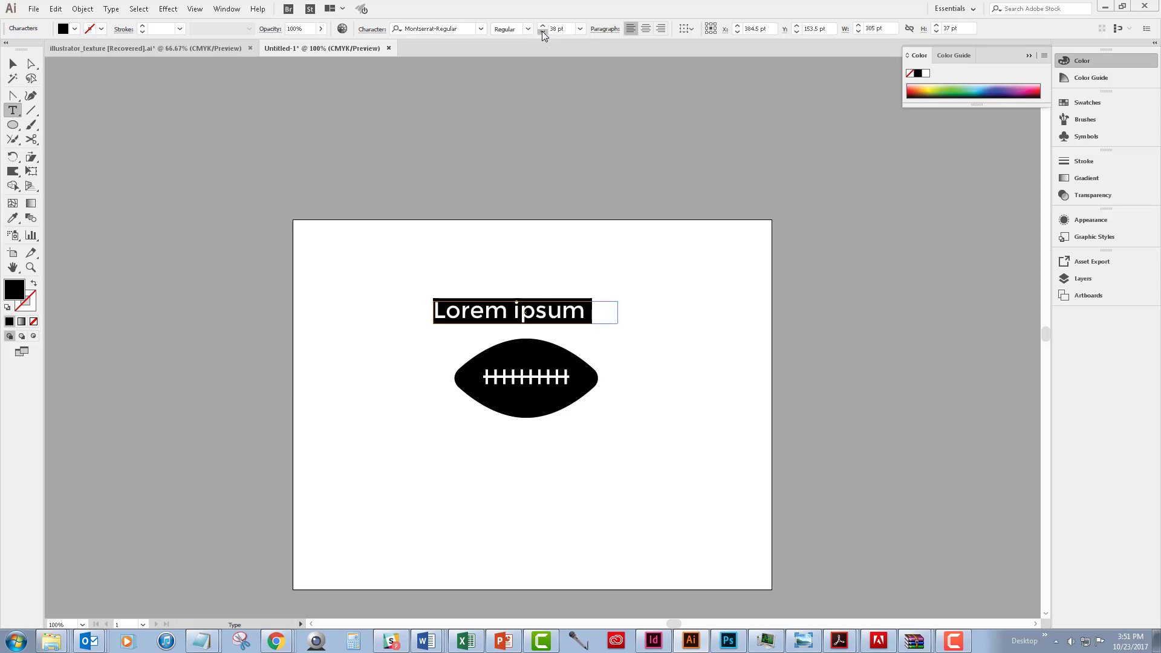
click(543, 32)
click(542, 32)
click(543, 32)
click(542, 32)
click(542, 32)
click(543, 32)
click(543, 32)
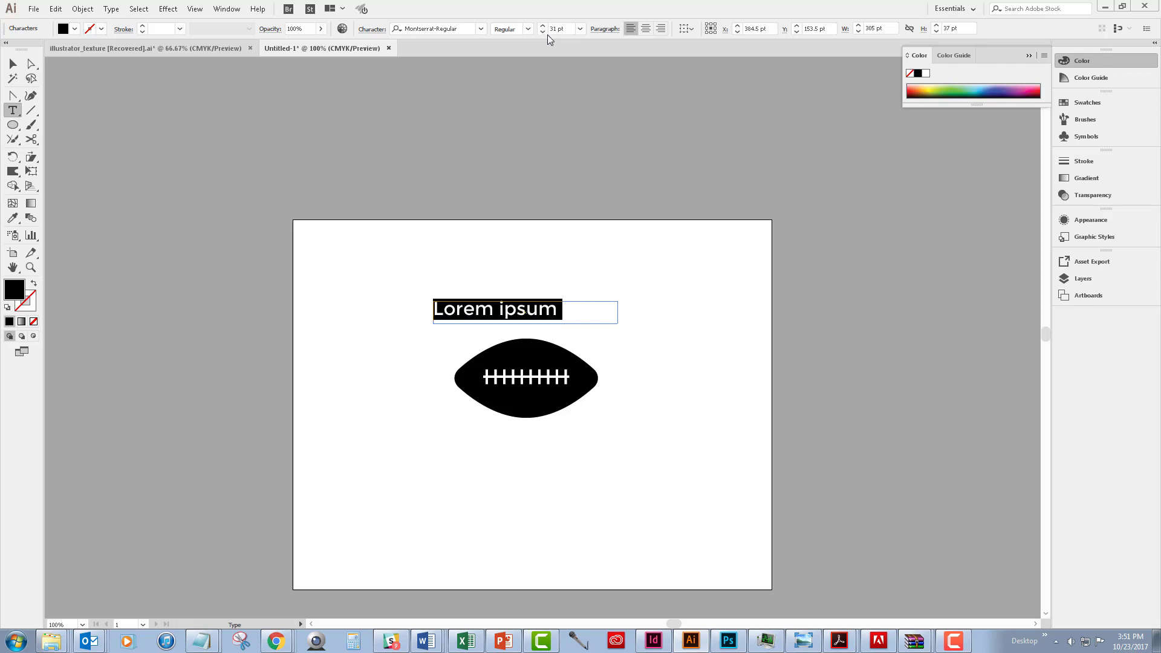
text(F)
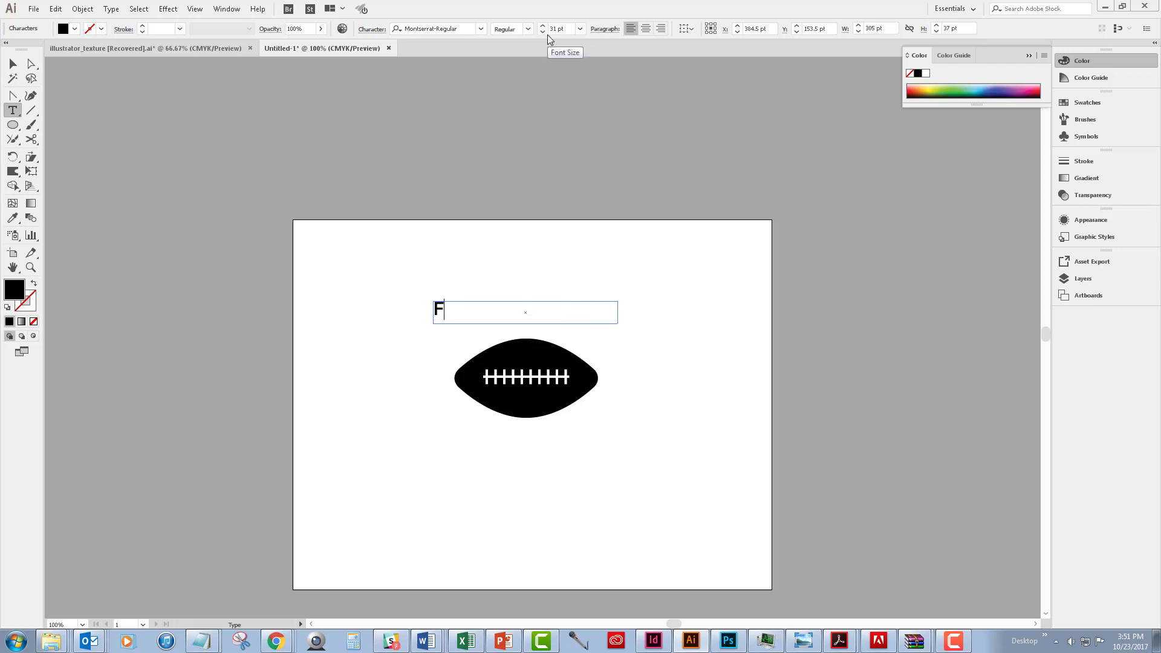
text(riday Football)
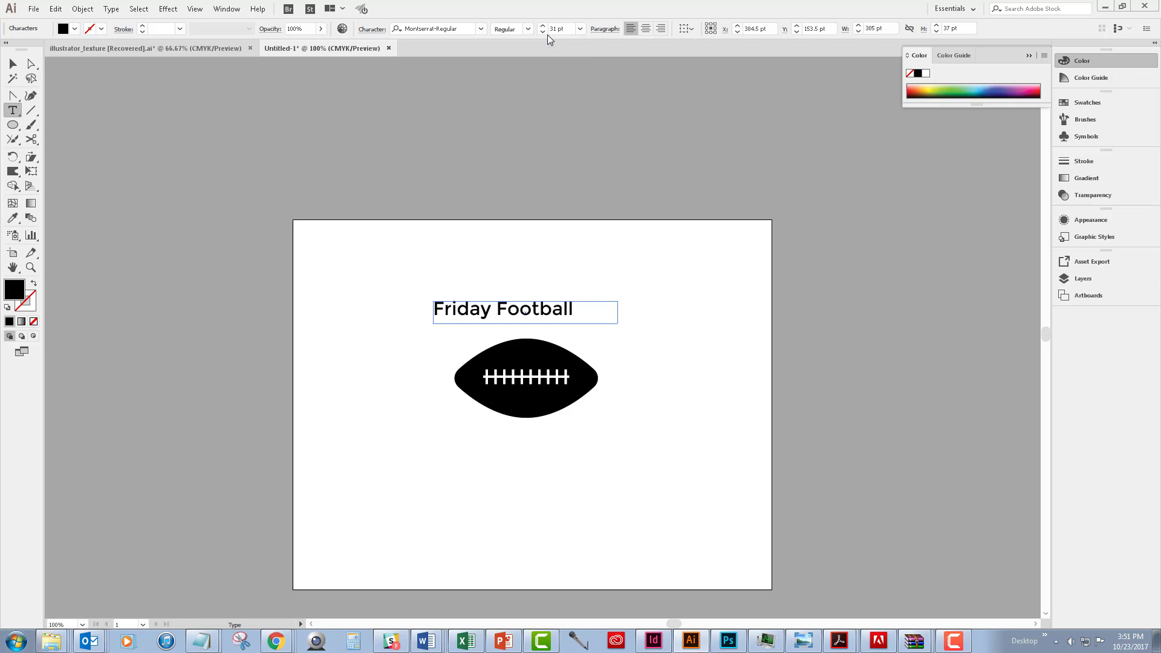
click(13, 64)
click(577, 311)
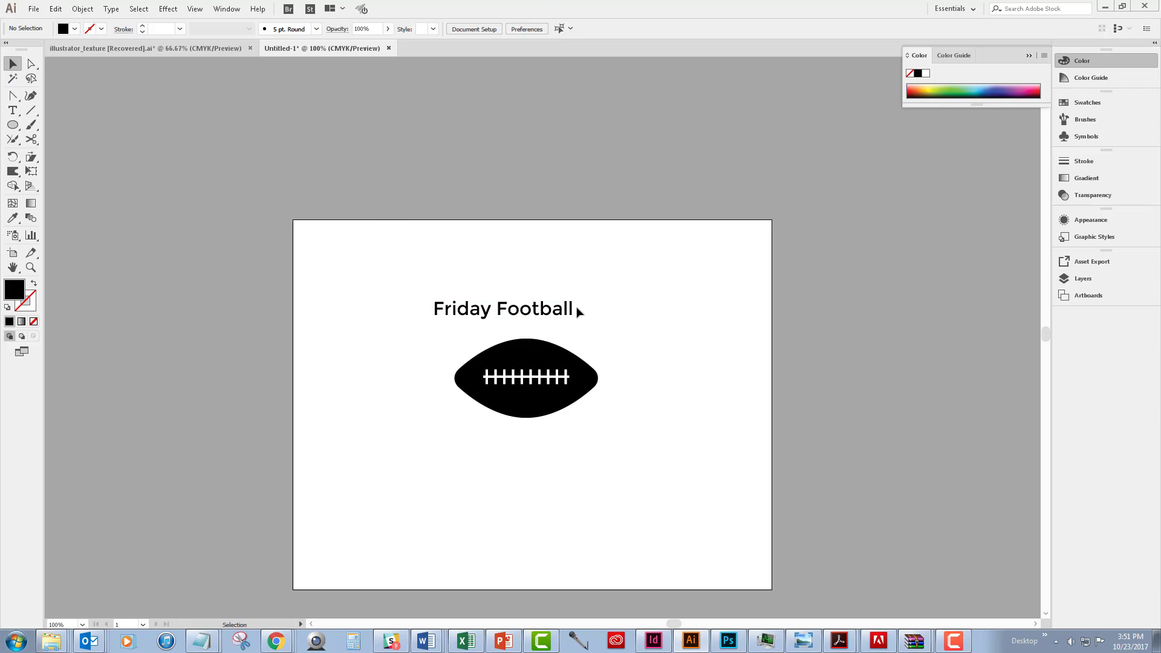
Step: Resize the Friday Football text frame so the text sits centred under the football, then deselect
double_click(576, 311)
drag(574, 310, 426, 296)
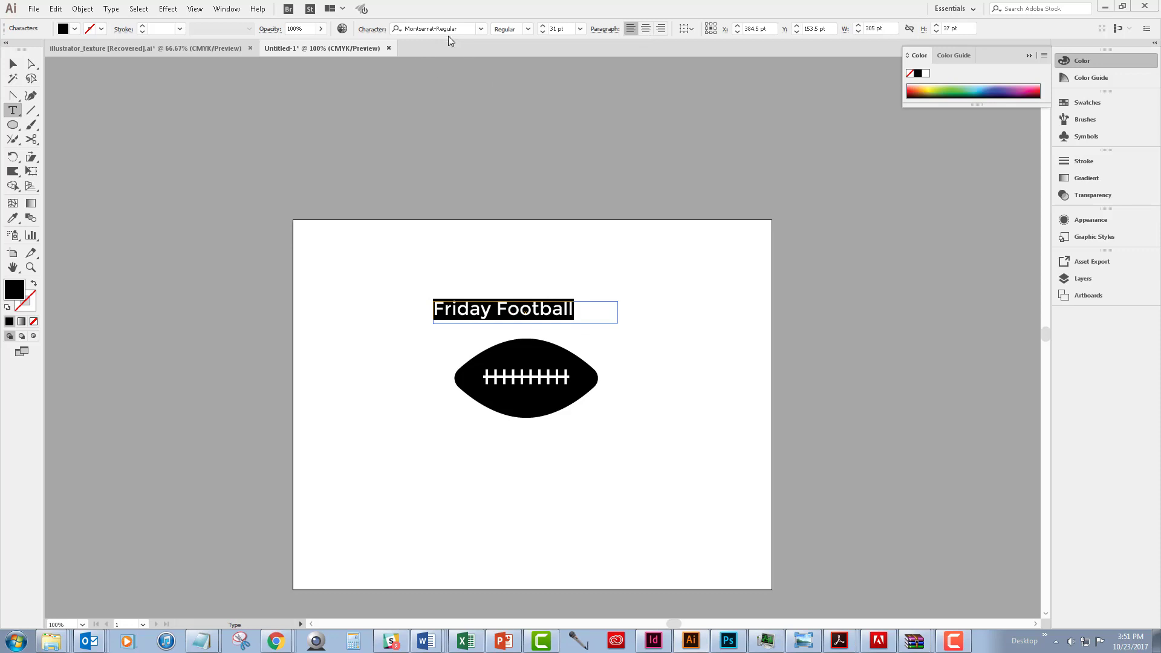
click(20, 63)
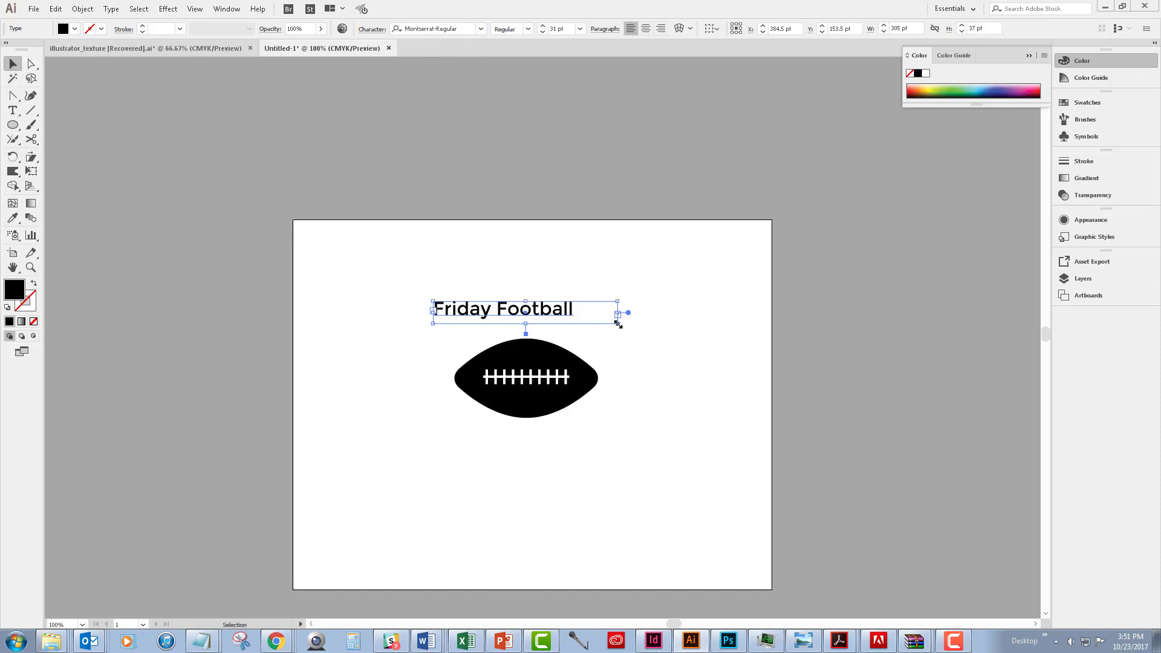
drag(618, 325, 550, 437)
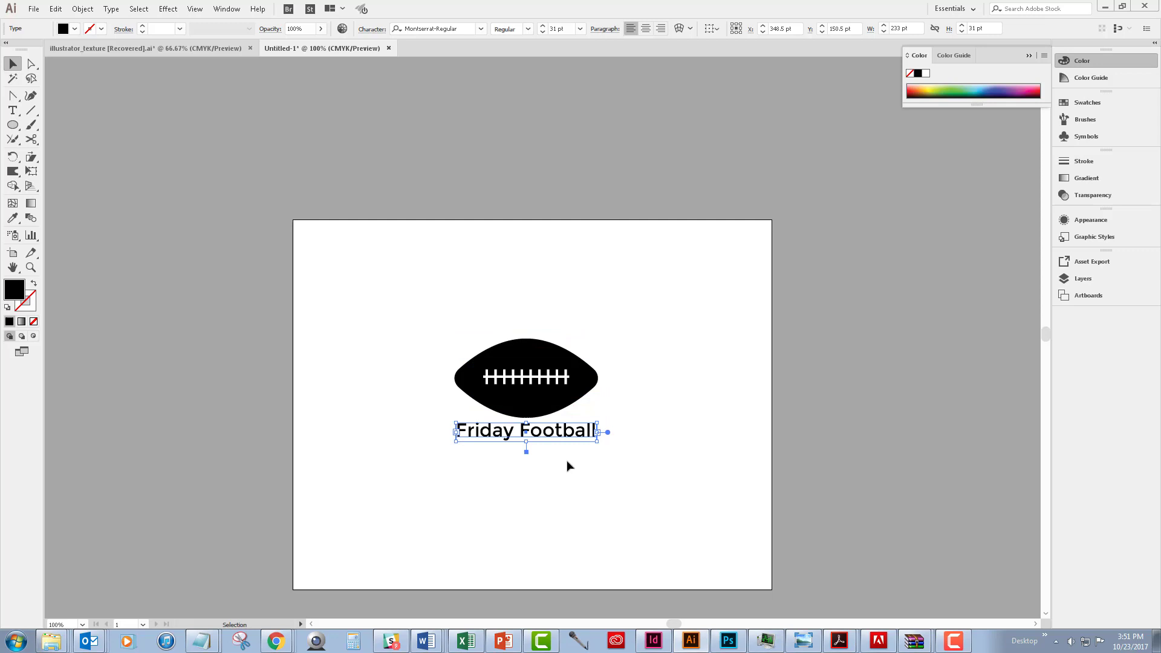
click(617, 481)
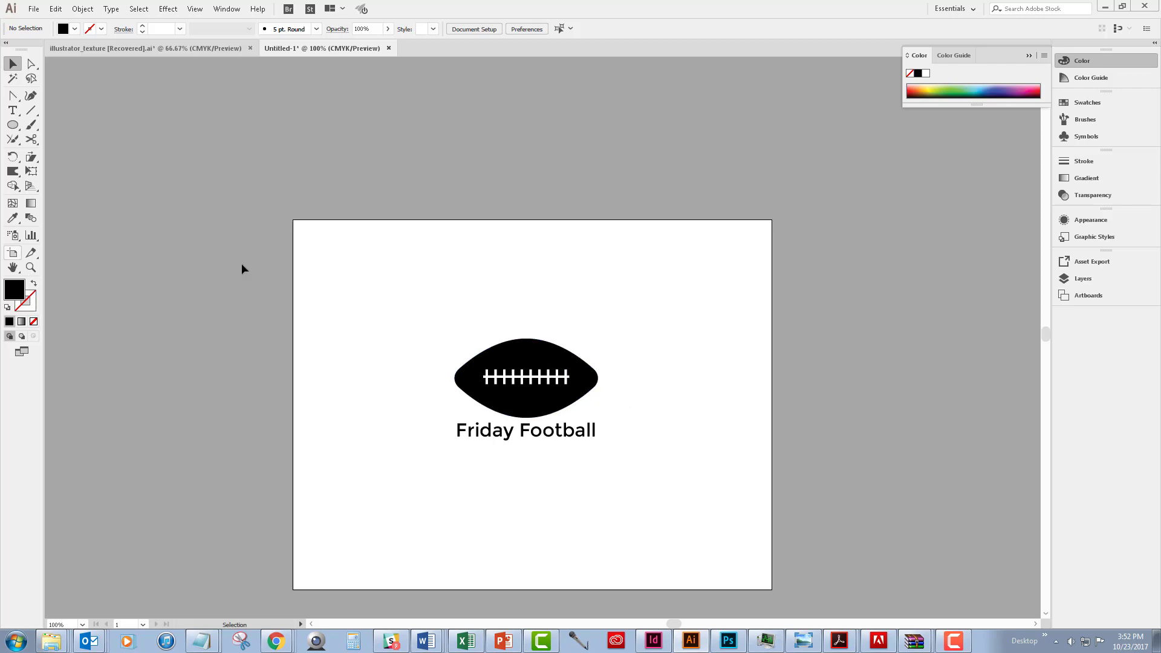
Step: Pull the artboard corners in to hug the football and caption, about 246 × 177 pt
click(13, 256)
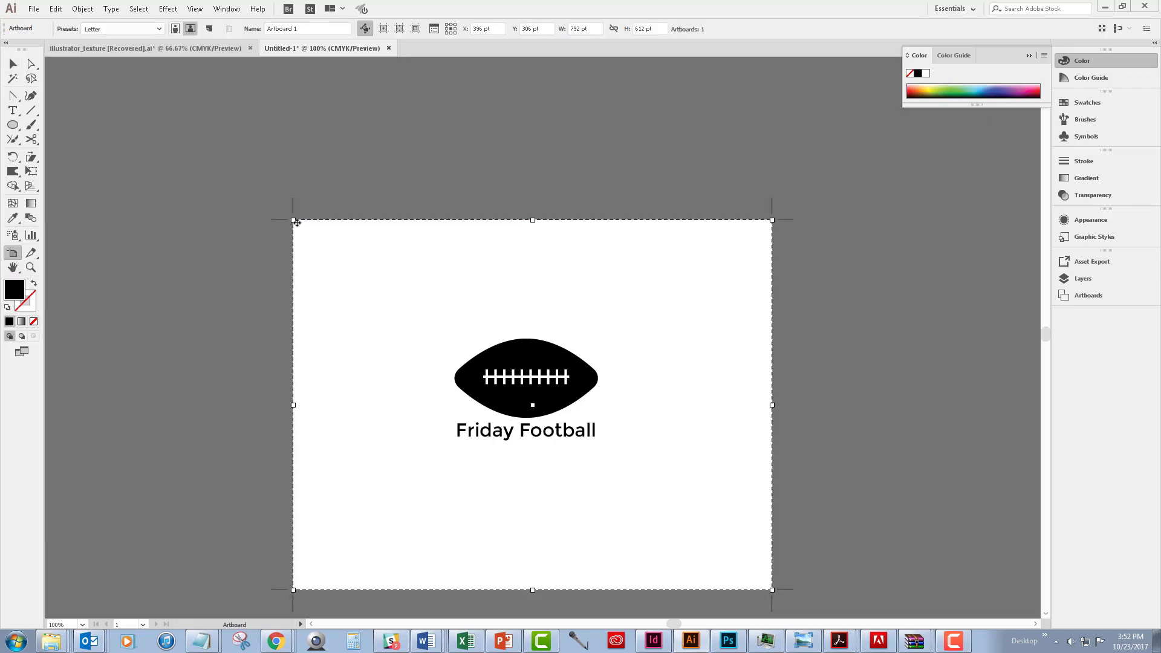
drag(294, 222, 451, 335)
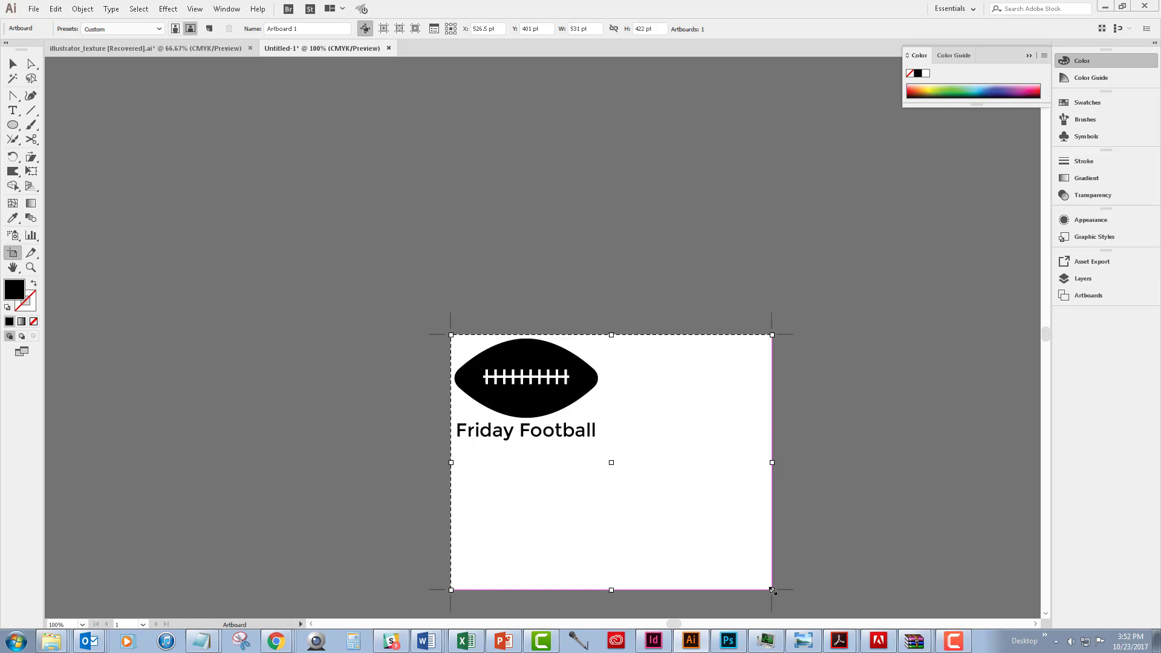
drag(772, 590, 602, 443)
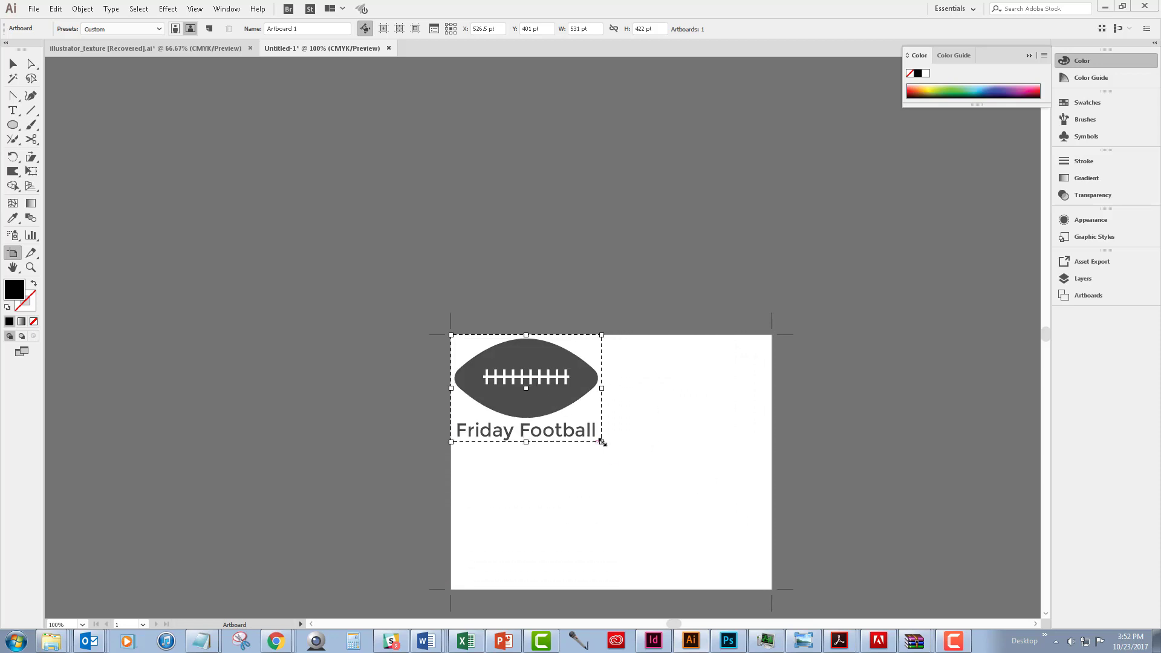
drag(604, 445, 601, 444)
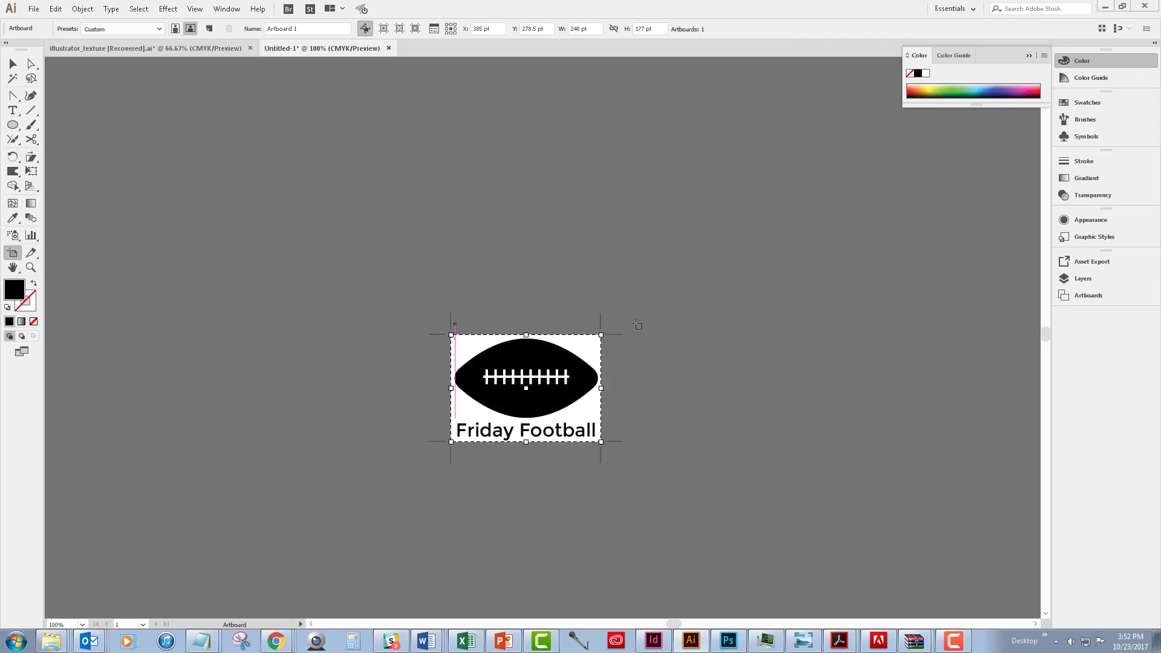
key(Escape)
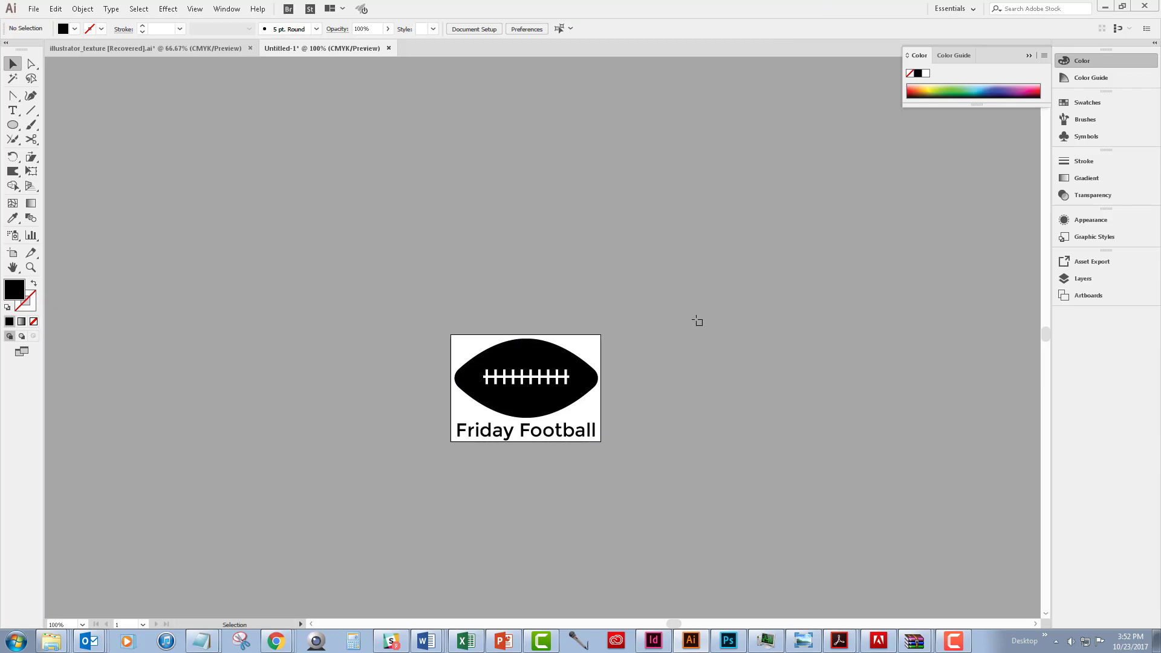
Step: Save the document as fridayFootballLogo.ai in the class subfolder under Adobe Custom Classes
click(33, 10)
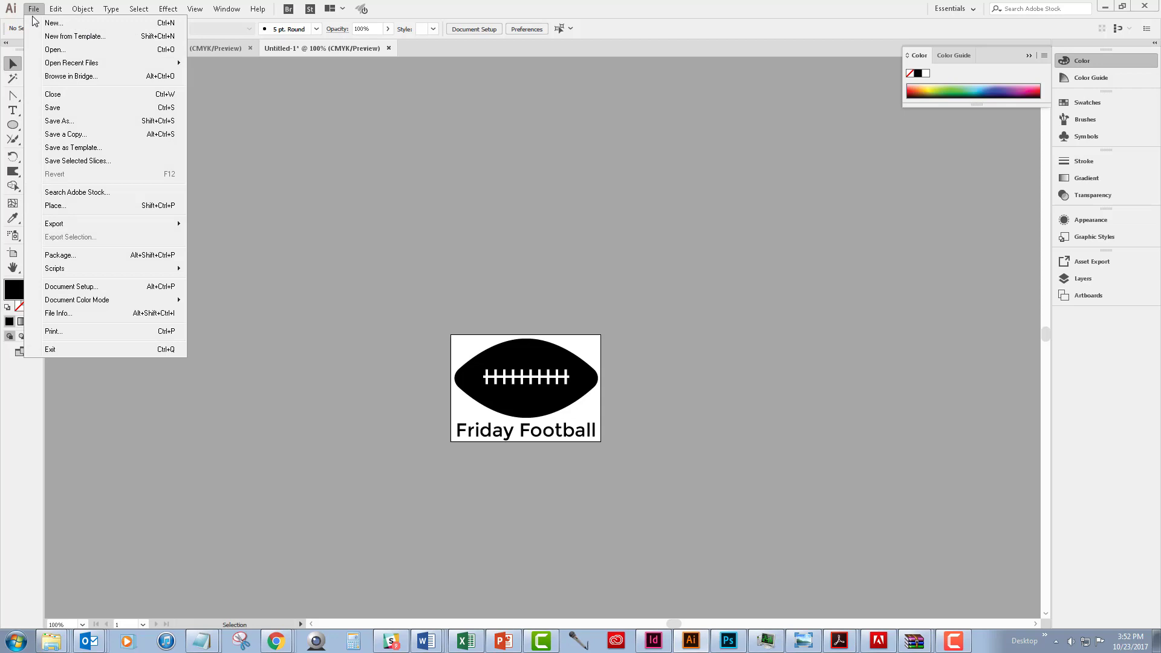
click(52, 109)
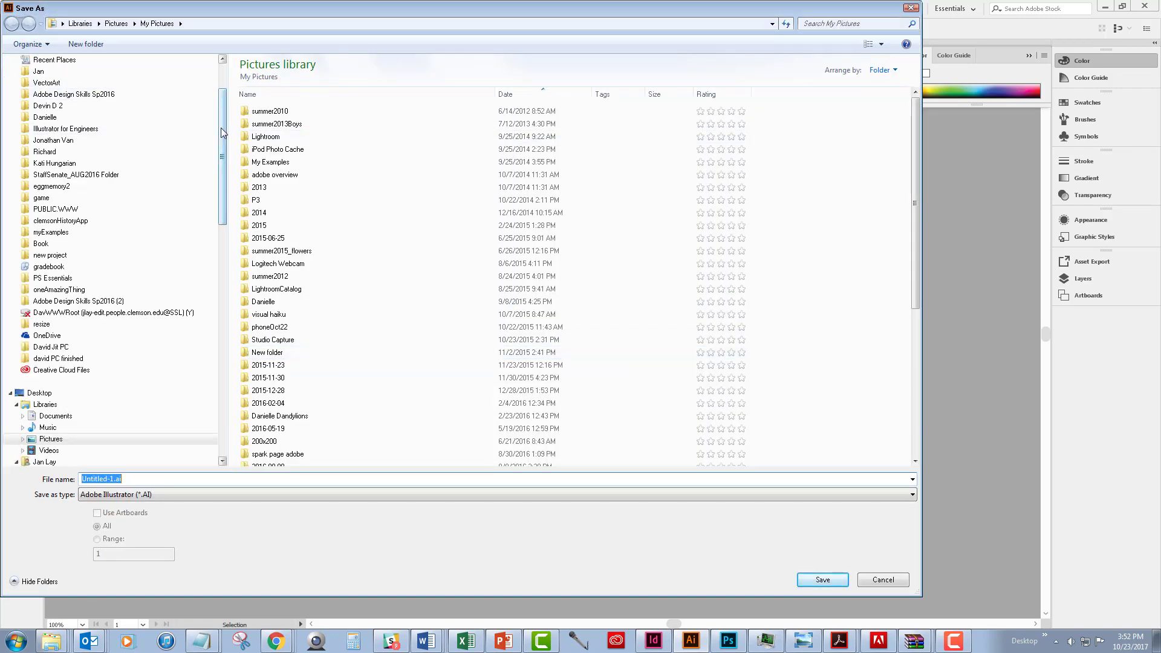
scroll(67, 118, up, 2)
click(38, 146)
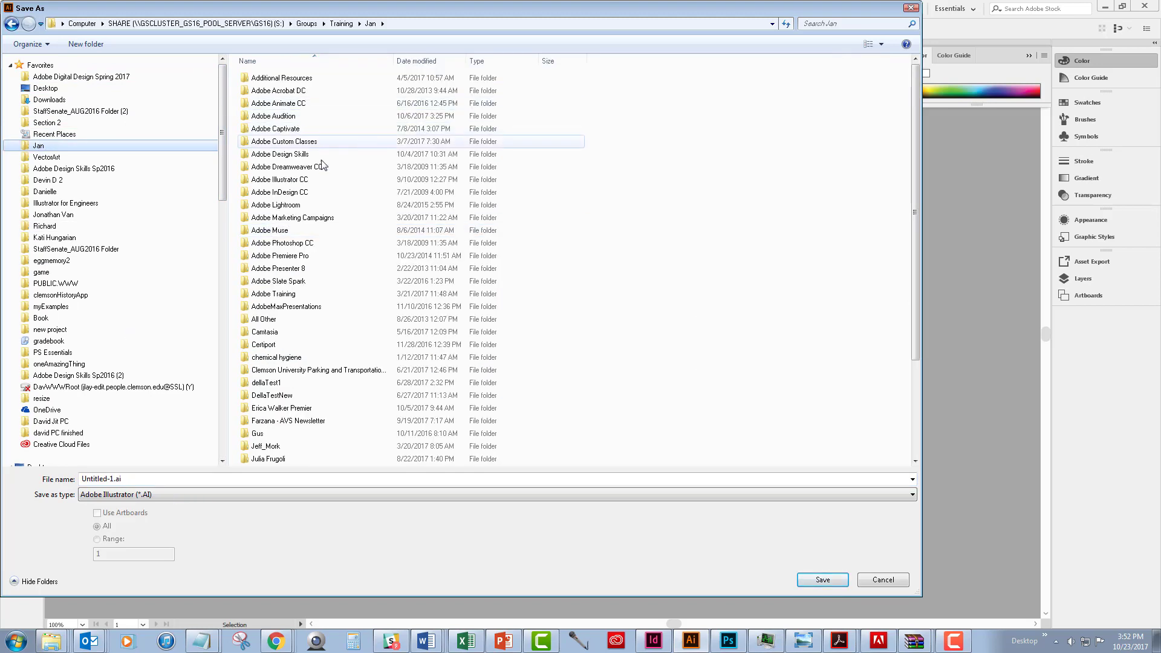
double_click(289, 143)
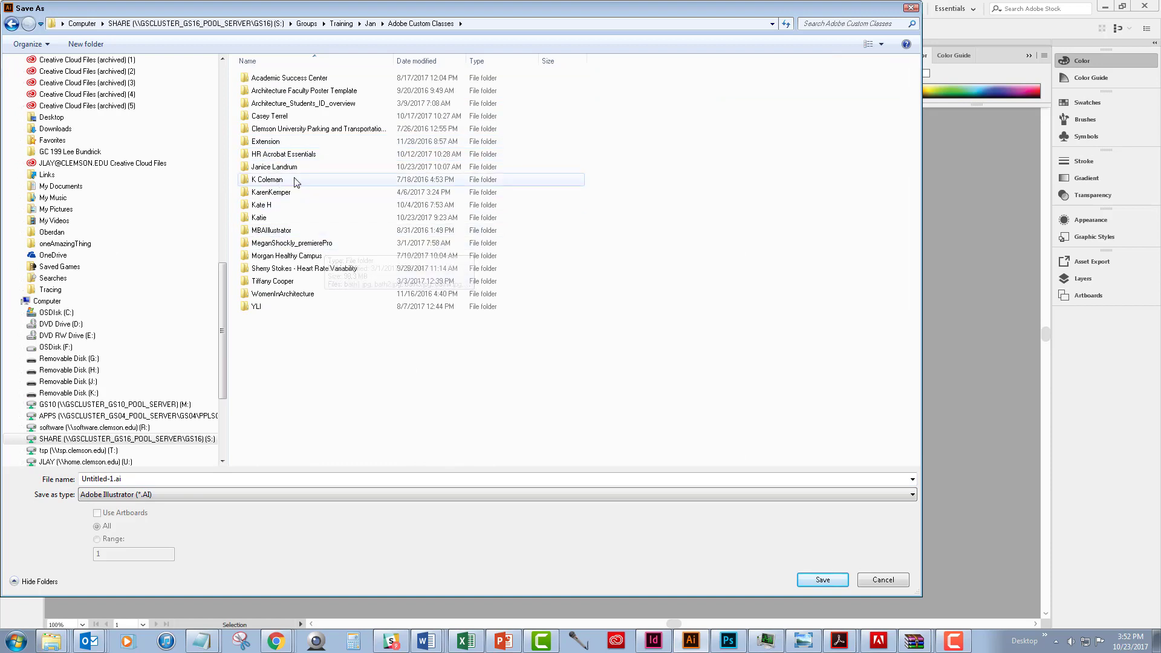
double_click(260, 219)
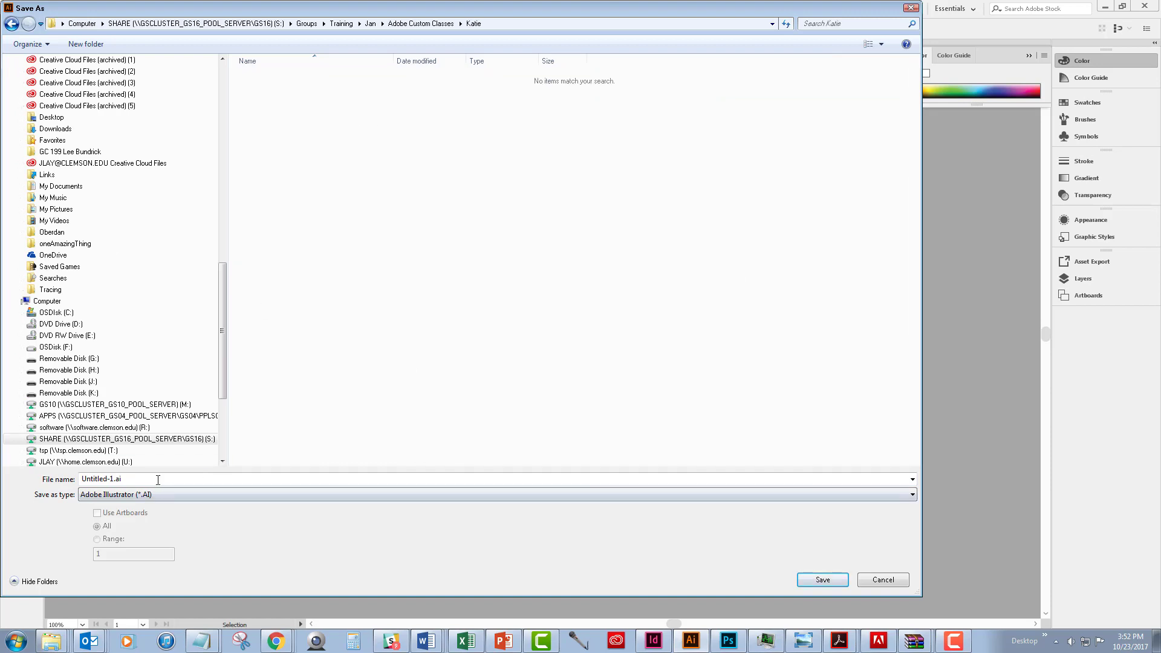
text(fridayFootballLogo)
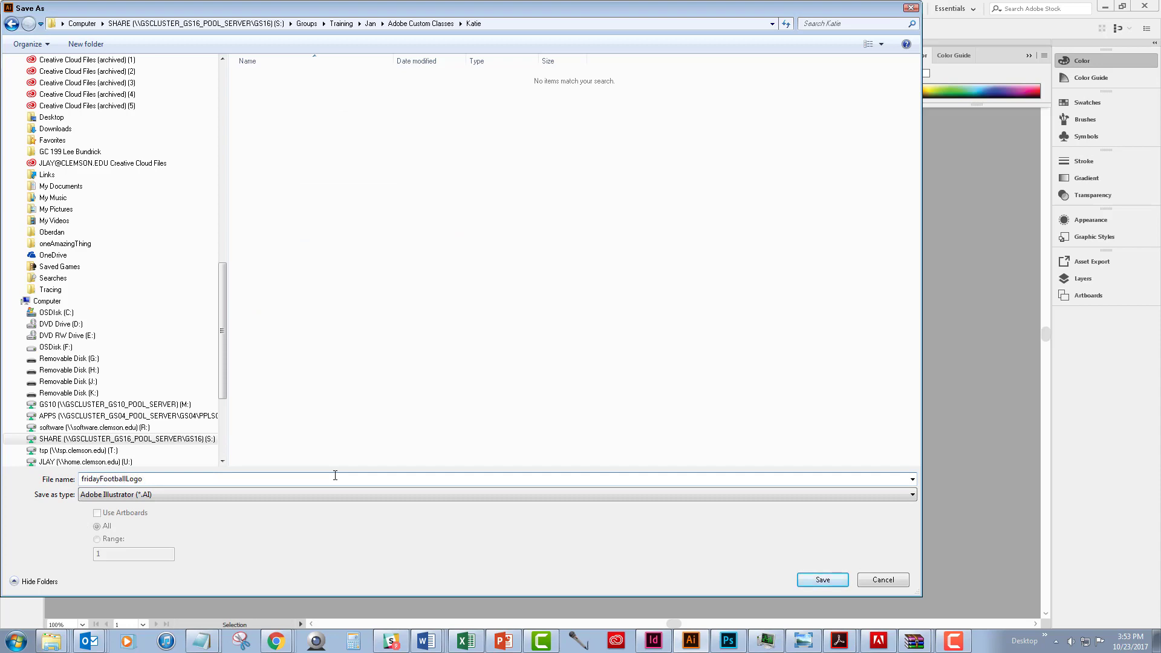
click(823, 580)
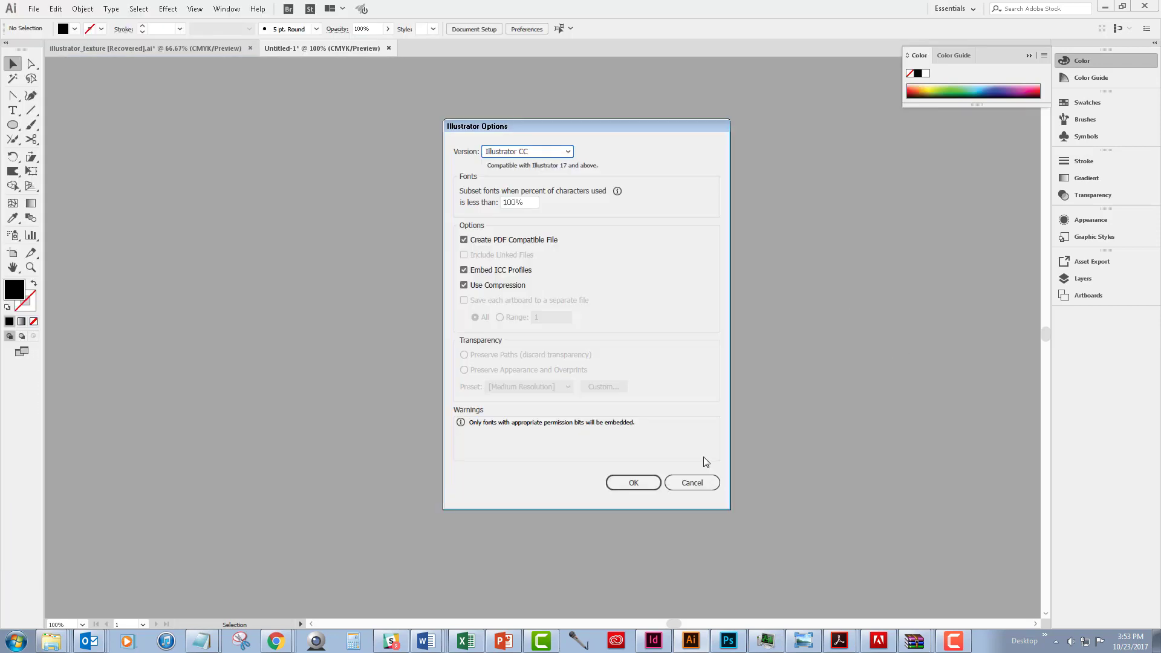
click(635, 484)
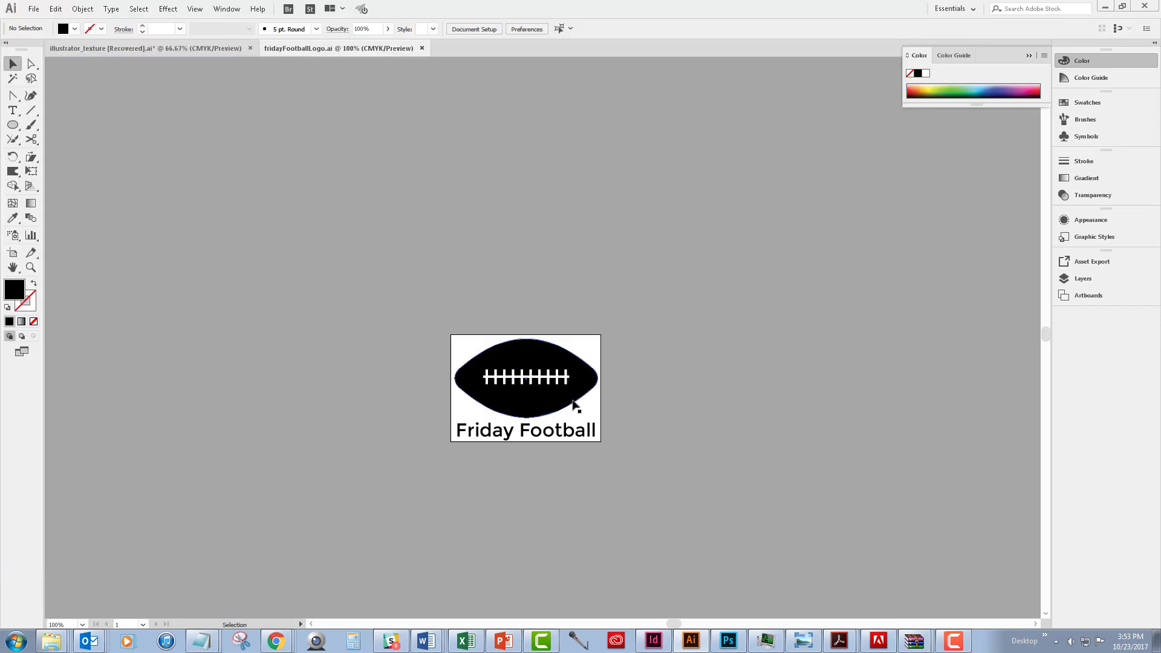
Step: Open Save for Web (Legacy) from the File > Export menu and dismiss its tip
click(33, 10)
mouse_move(62, 225)
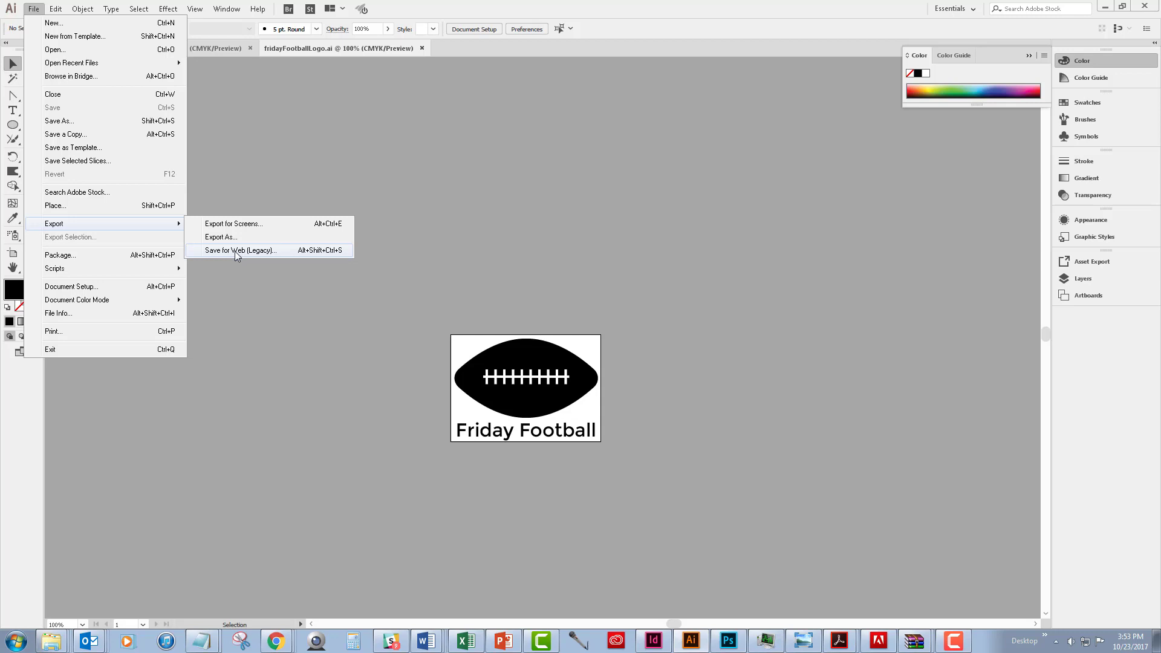
key(Return)
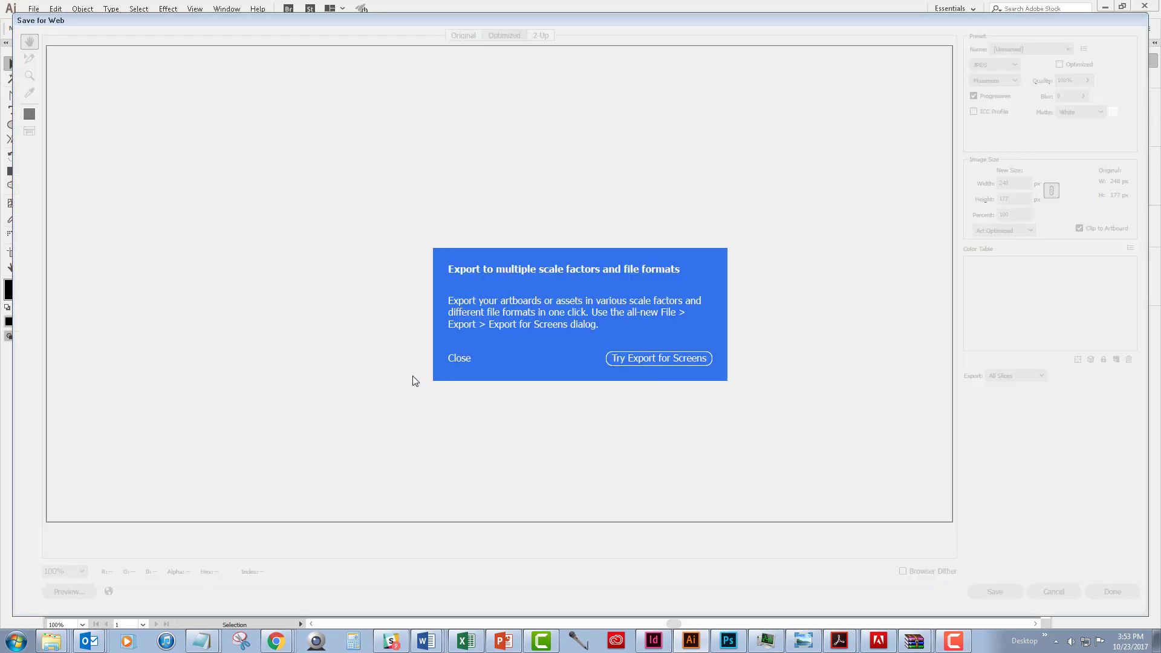
click(458, 358)
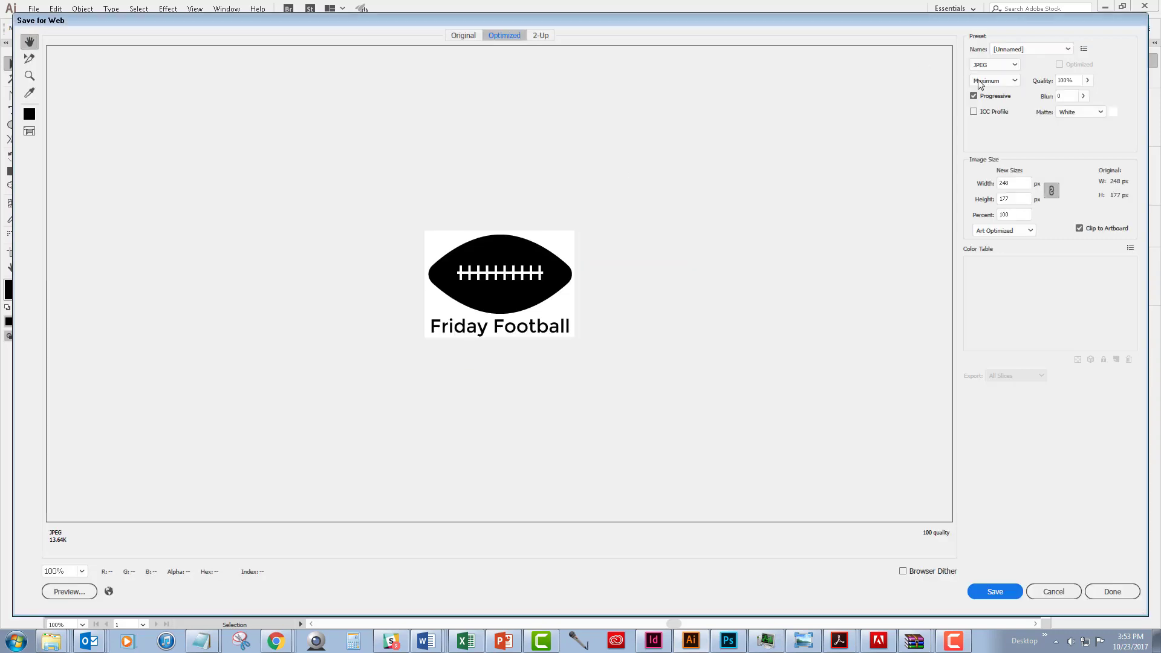
Step: Change the export format from JPEG to transparent PNG-24 and proceed to save
click(1016, 66)
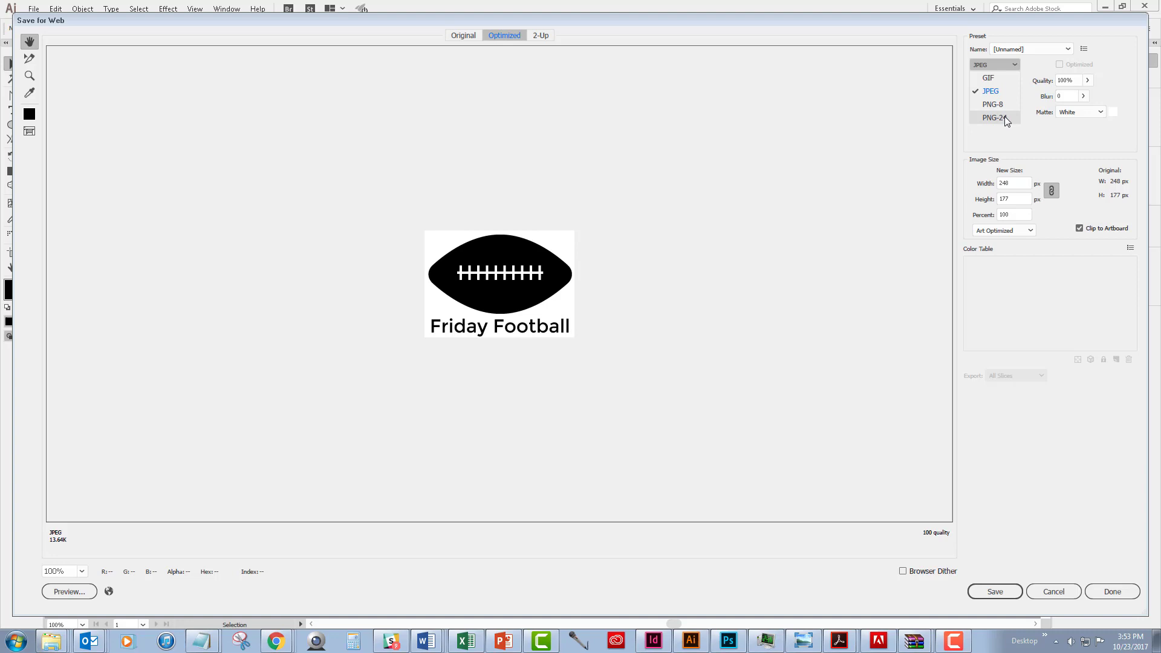
click(1003, 120)
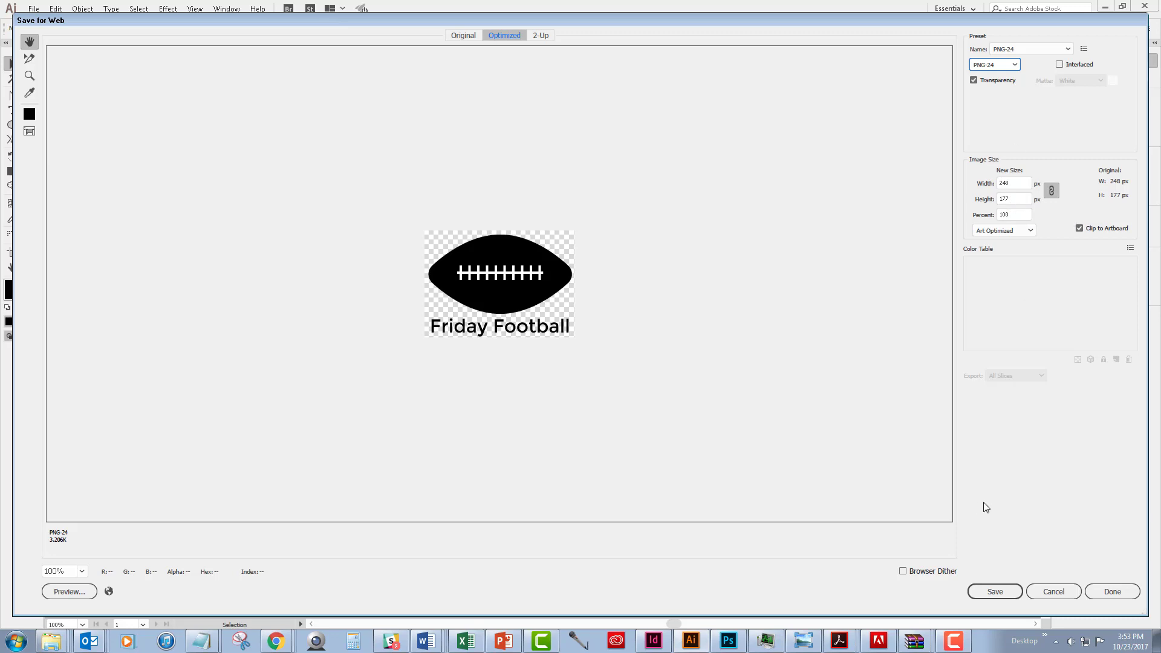
click(1000, 596)
click(990, 597)
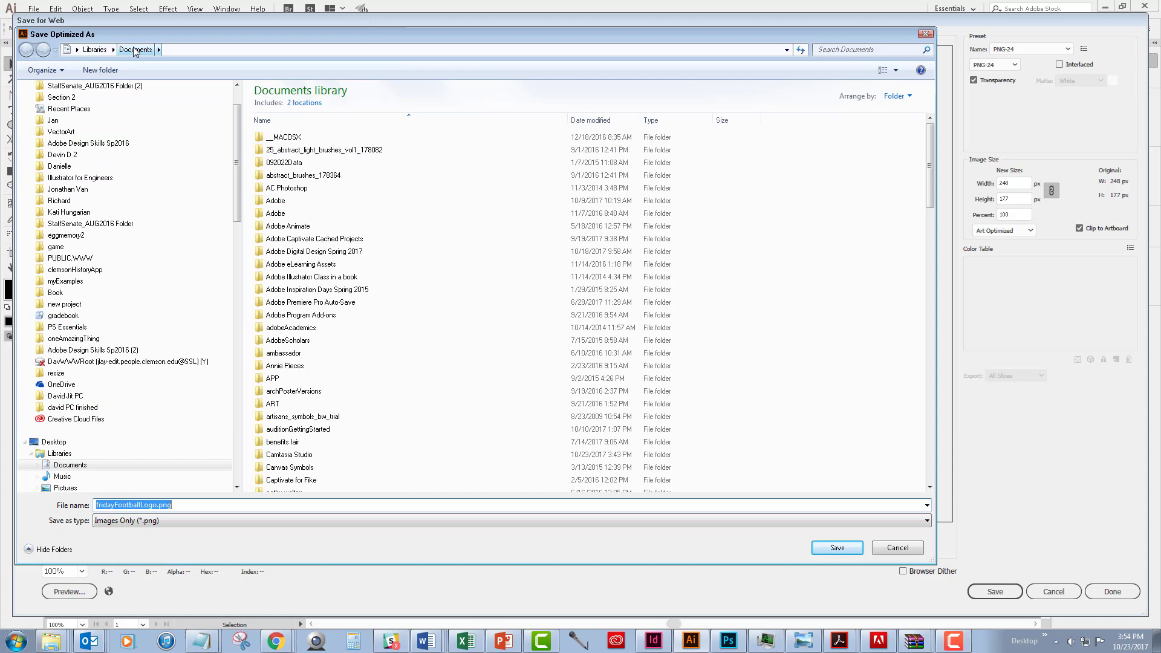
Step: Save fridayFootballLogo.png into the personal class subfolder under Adobe Custom Classes
click(65, 121)
double_click(308, 170)
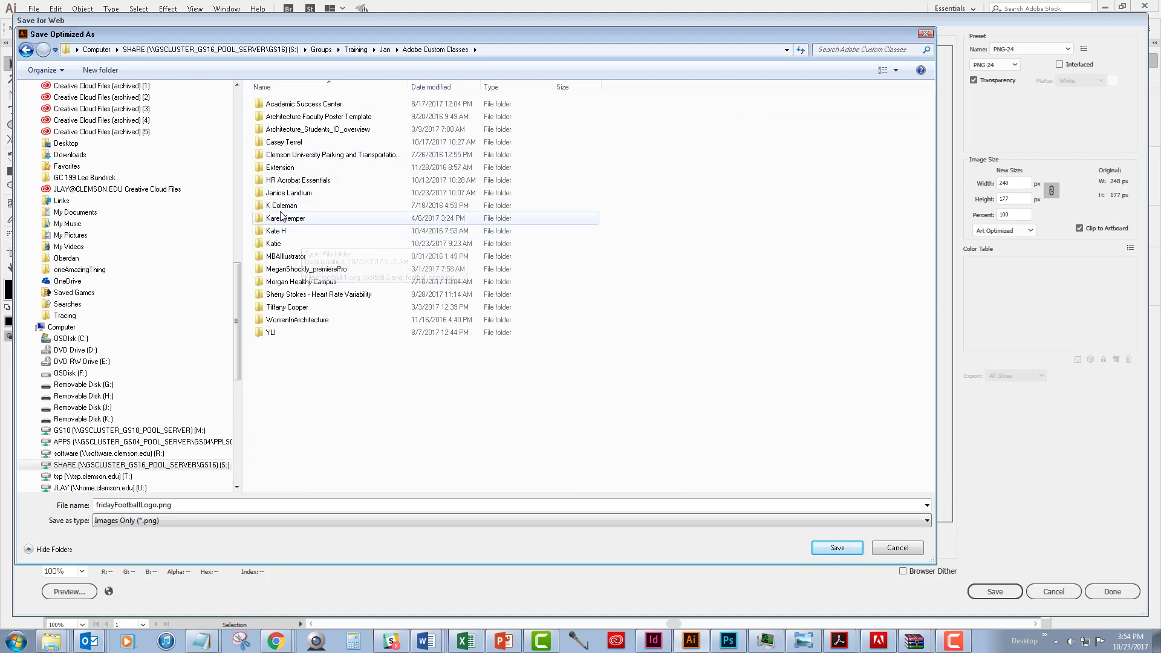
click(274, 245)
double_click(274, 244)
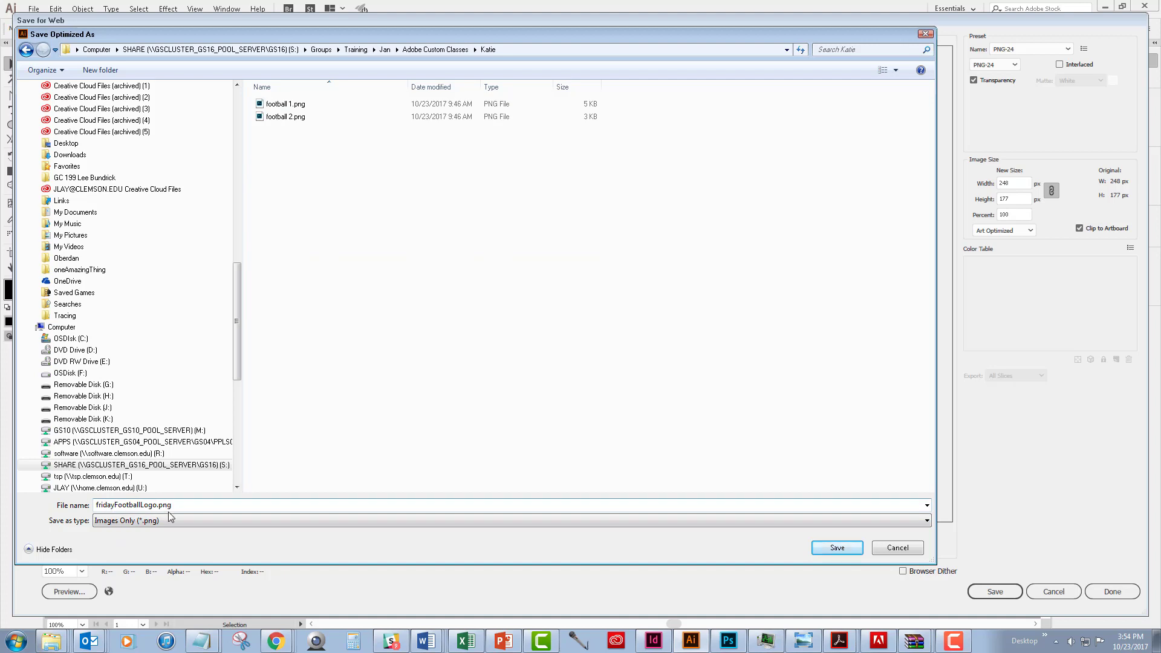
click(837, 548)
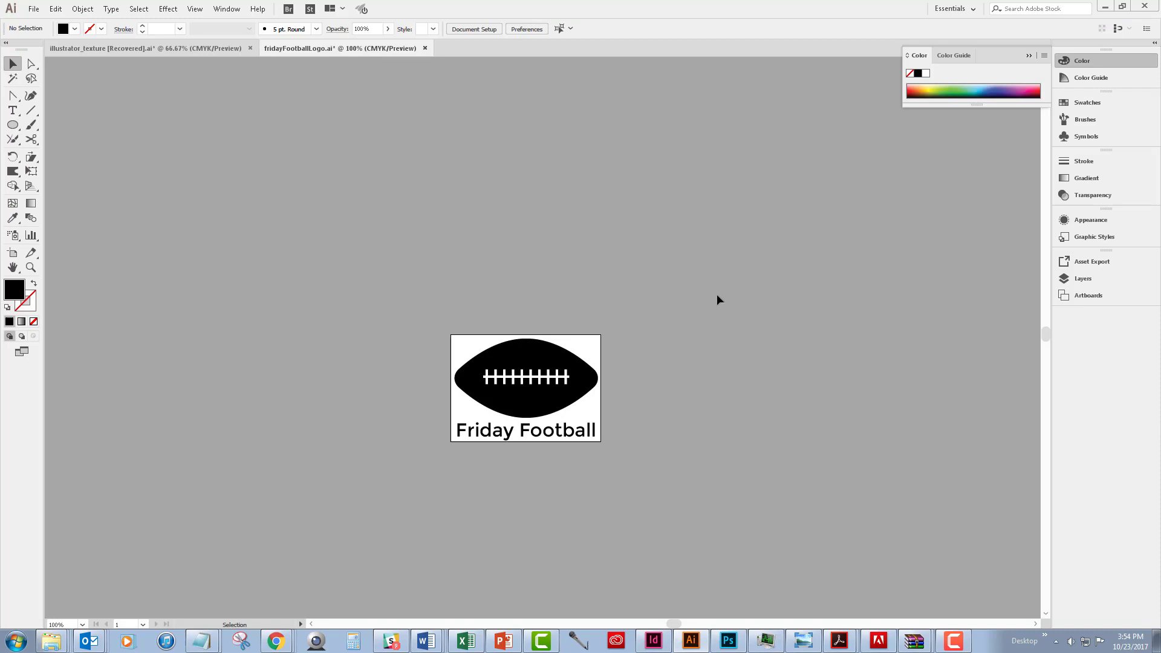